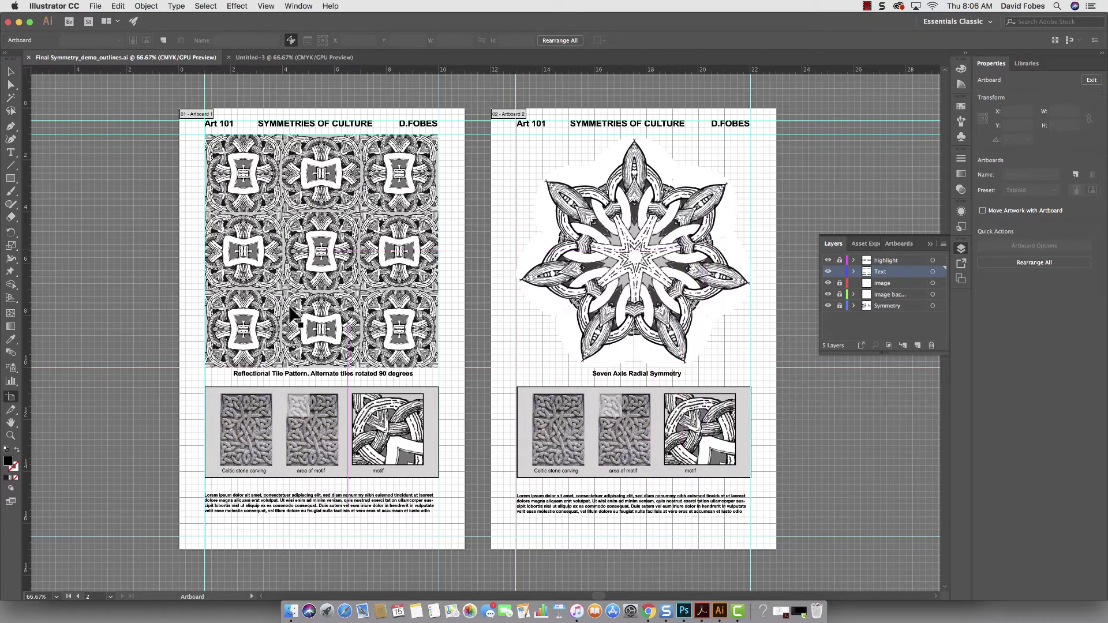
Step: Start Export for Screens for the artboard range 1-2, with the Desktop as the destination folder
click(92, 7)
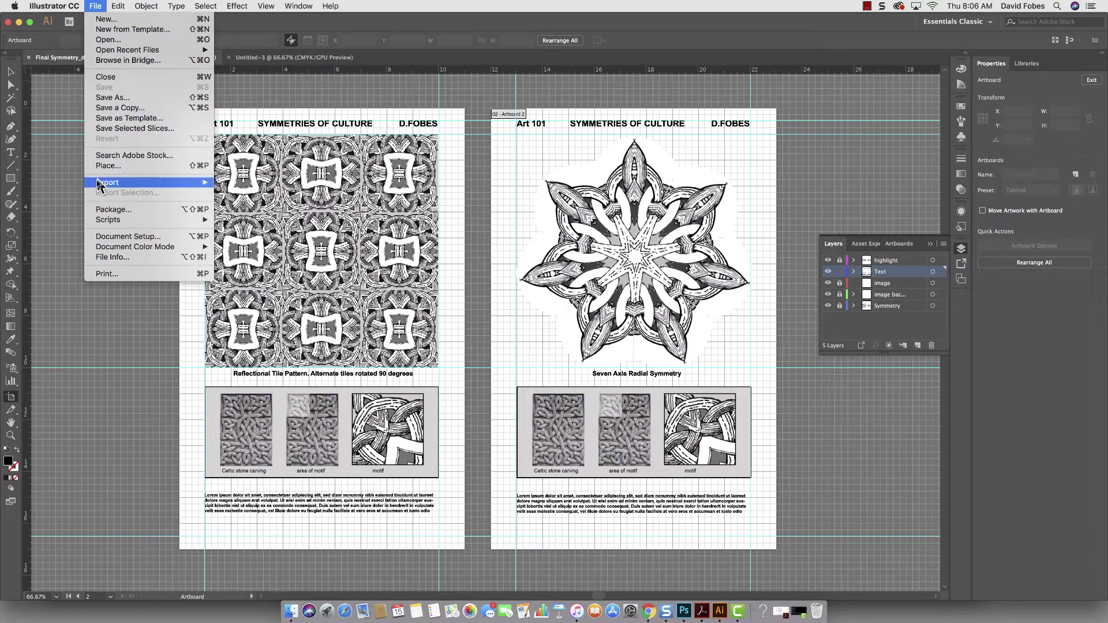
mouse_move(101, 185)
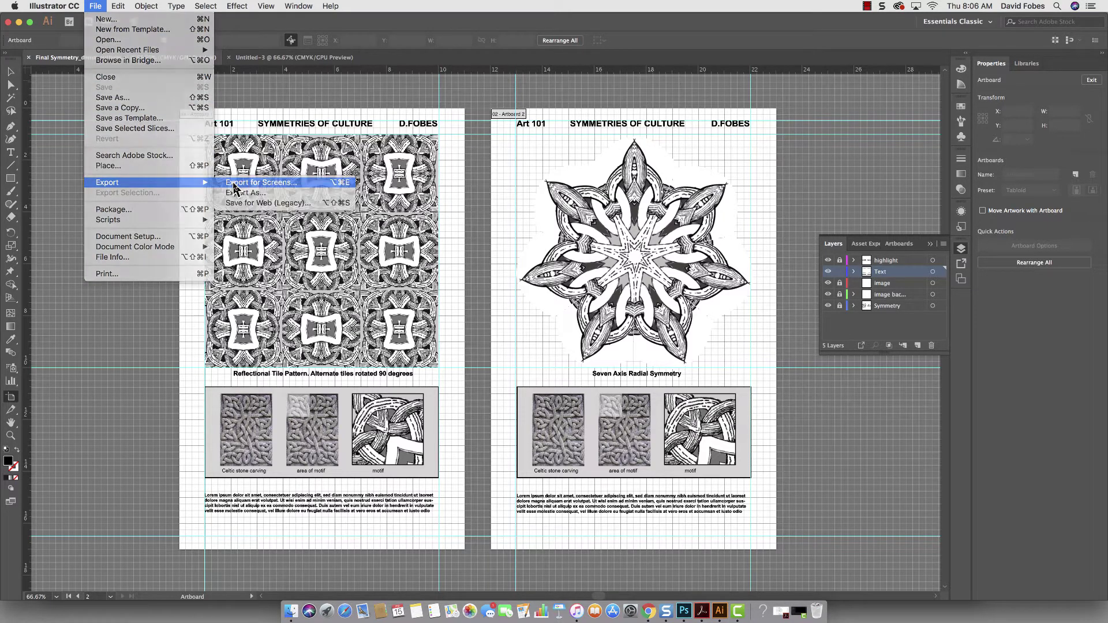
click(233, 183)
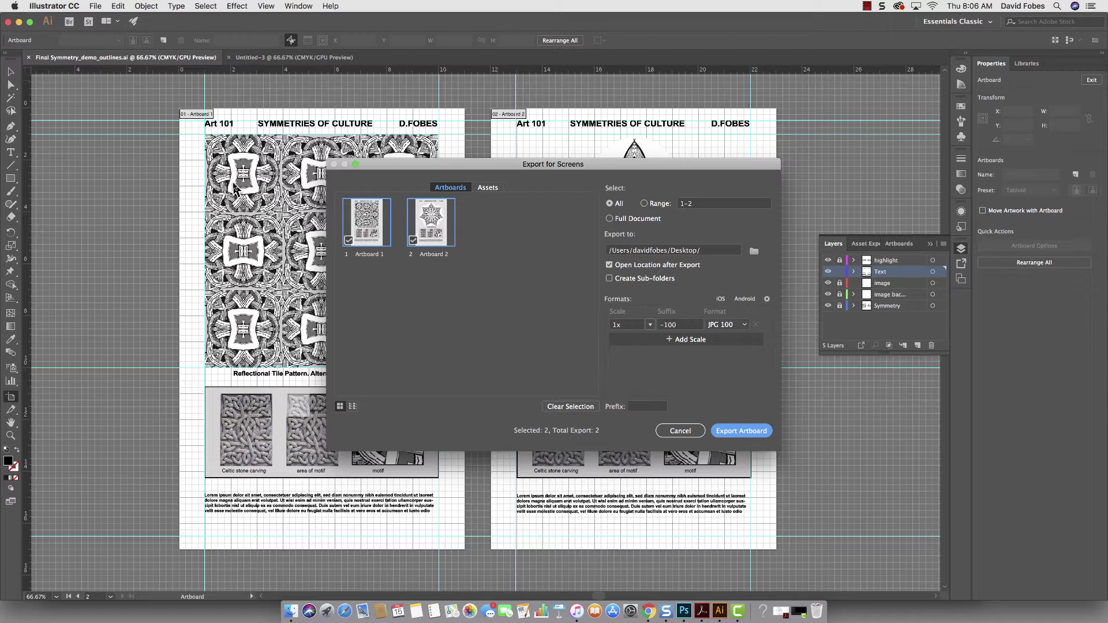
click(643, 204)
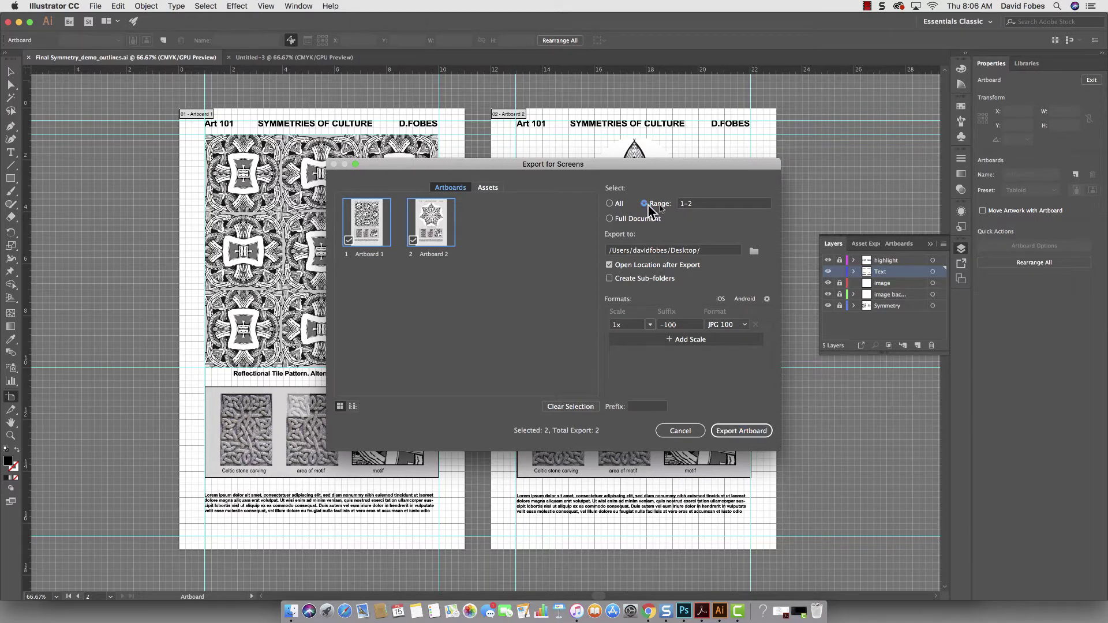
click(755, 253)
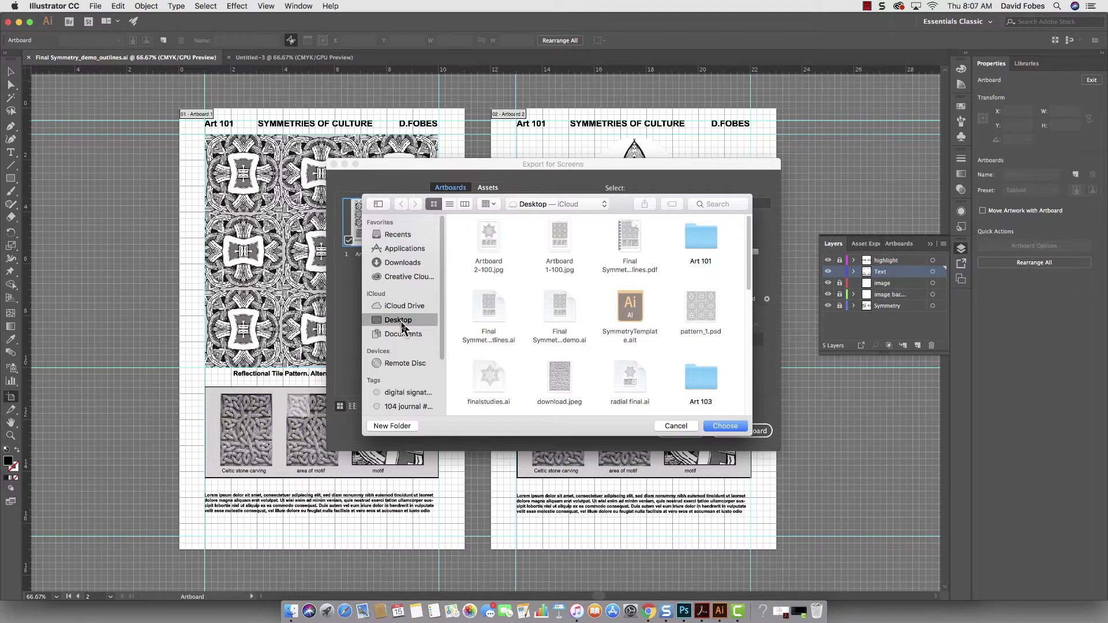
click(728, 427)
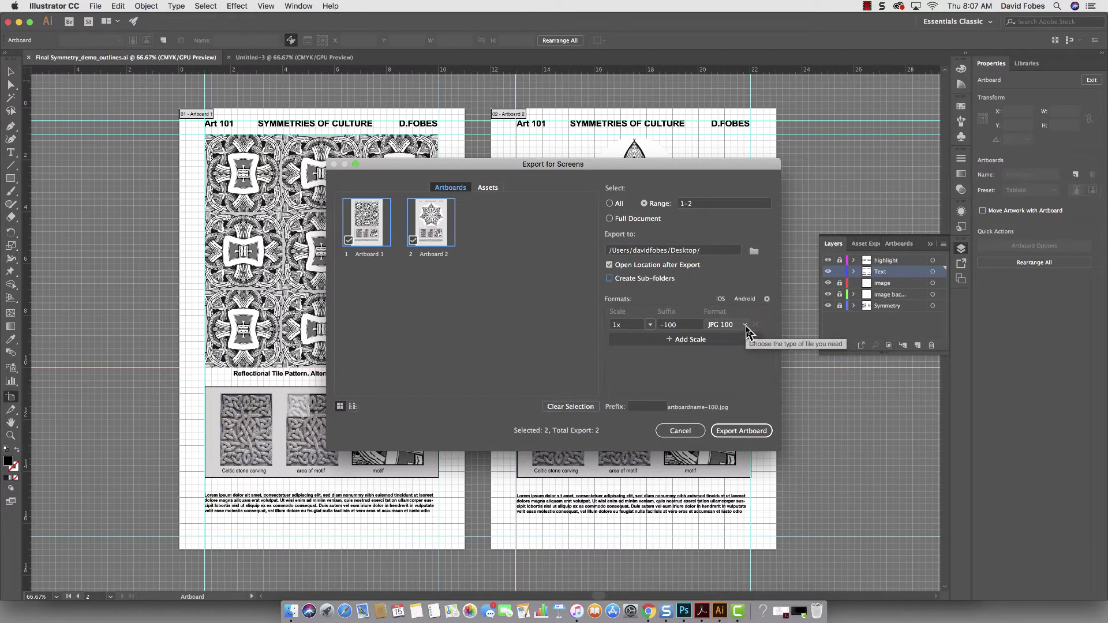
Step: Export both artboards at 1x scale in JPG 100 format, and close the folder window that opens
click(746, 325)
click(737, 368)
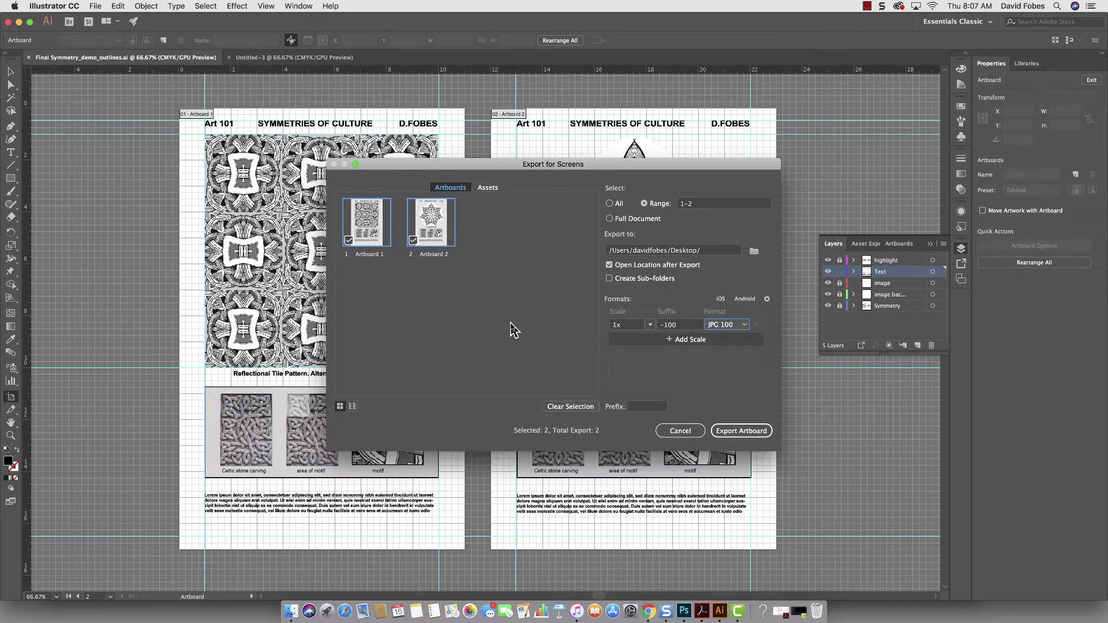
click(754, 436)
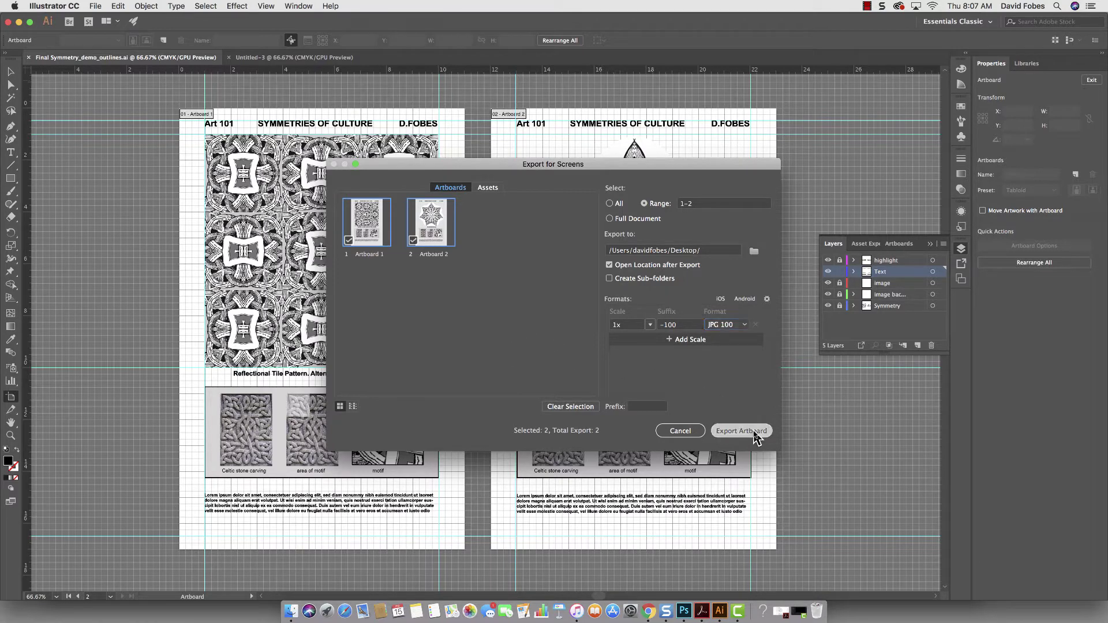
click(689, 340)
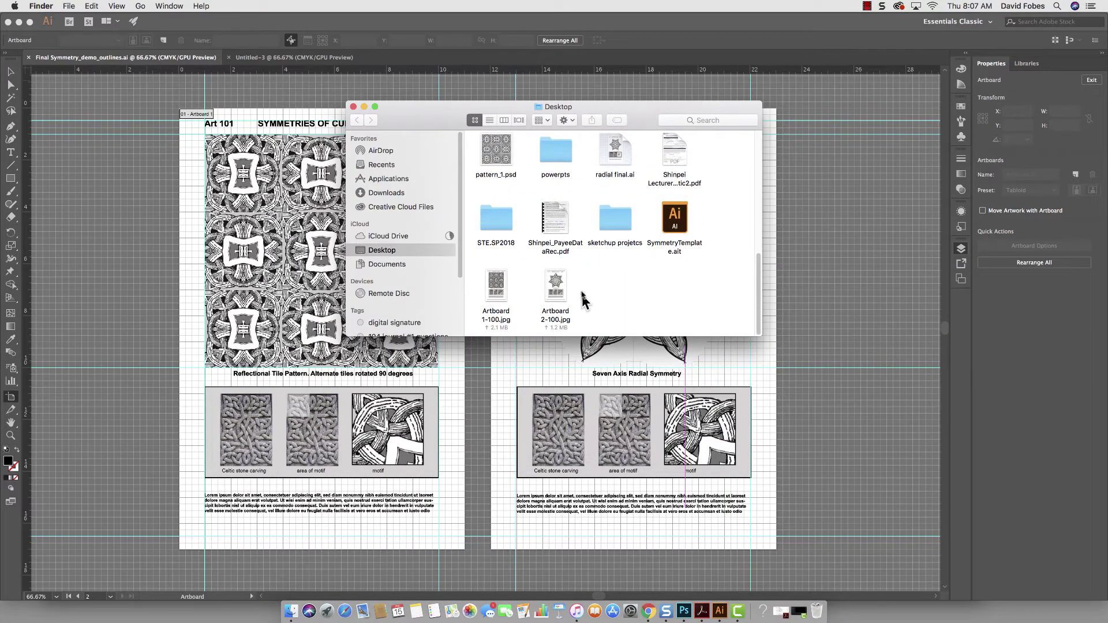
click(352, 106)
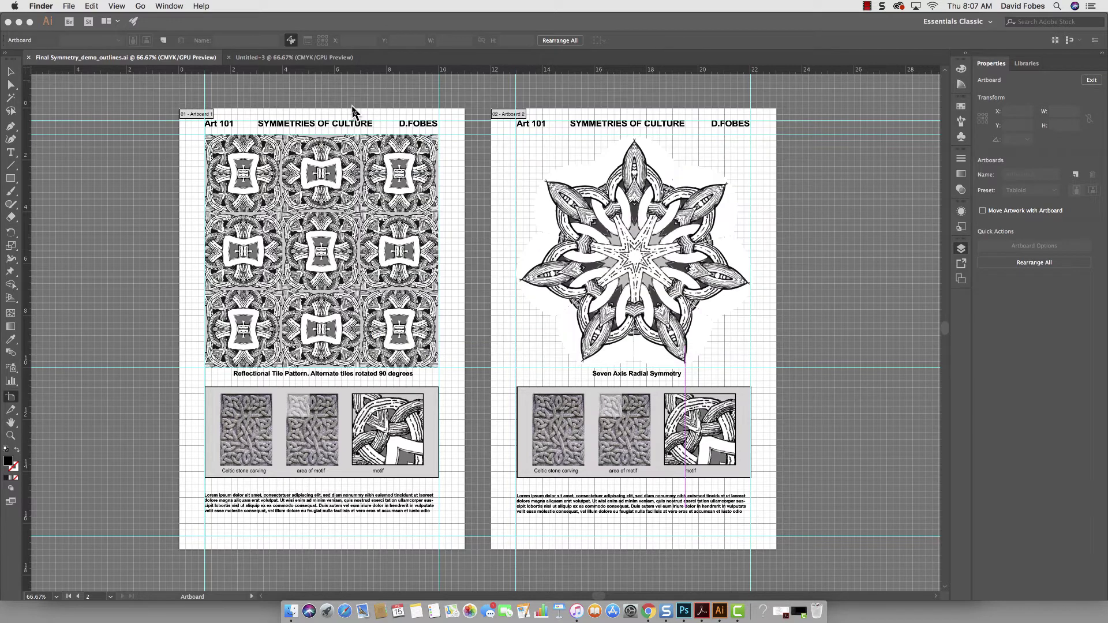
Step: Switch to Chrome and open the course journal "F-Final Culture of symmetry patterns DUE 2/22@11:58pm"
click(647, 611)
scroll(450, 252, down, 5)
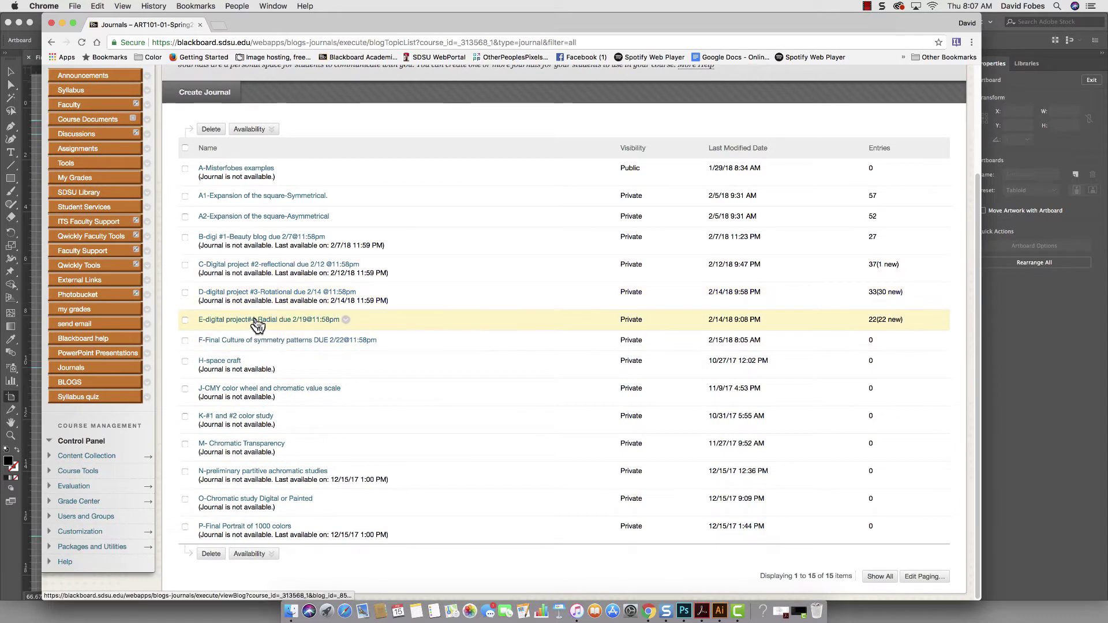
click(299, 342)
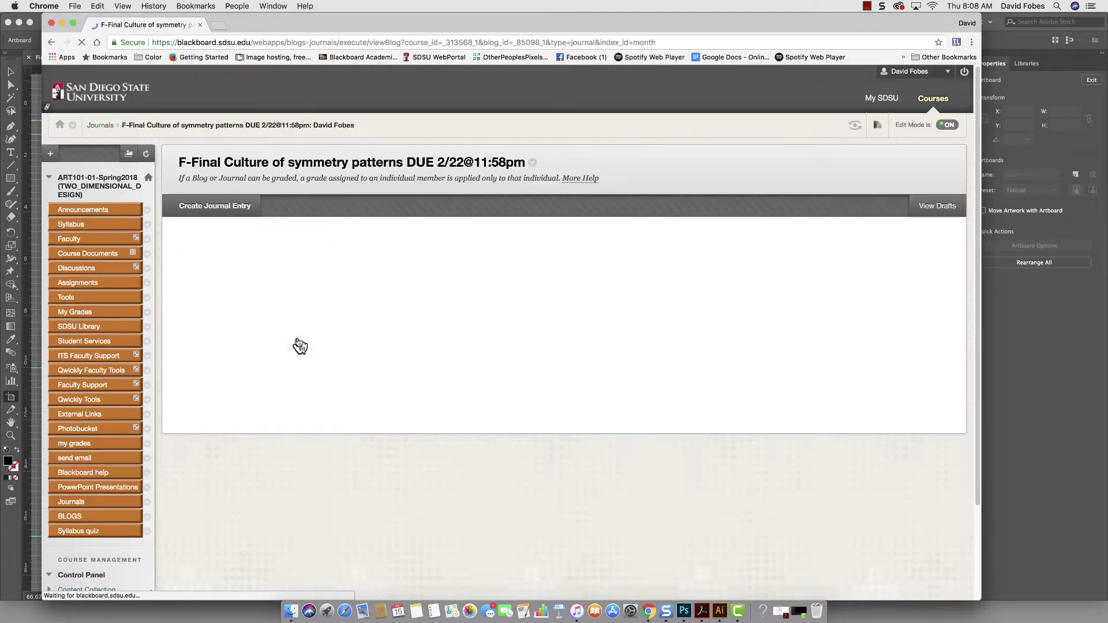
Step: Read through the journal instructions for the Radial Solution, Tile Solution and Reflection entries
scroll(346, 357, down, 6)
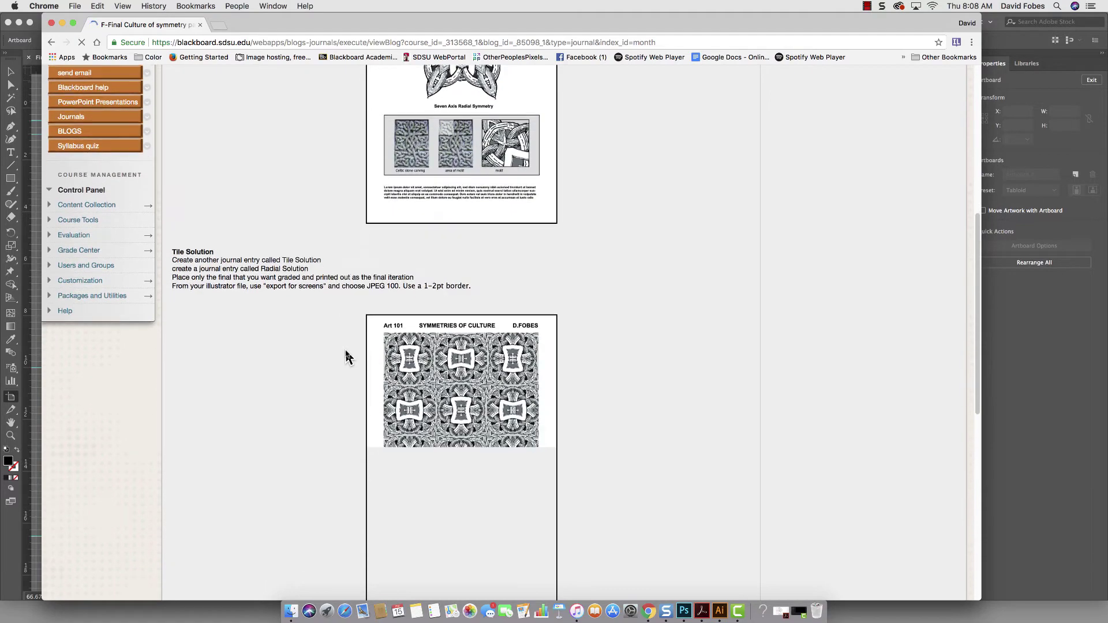
scroll(346, 358, up, 6)
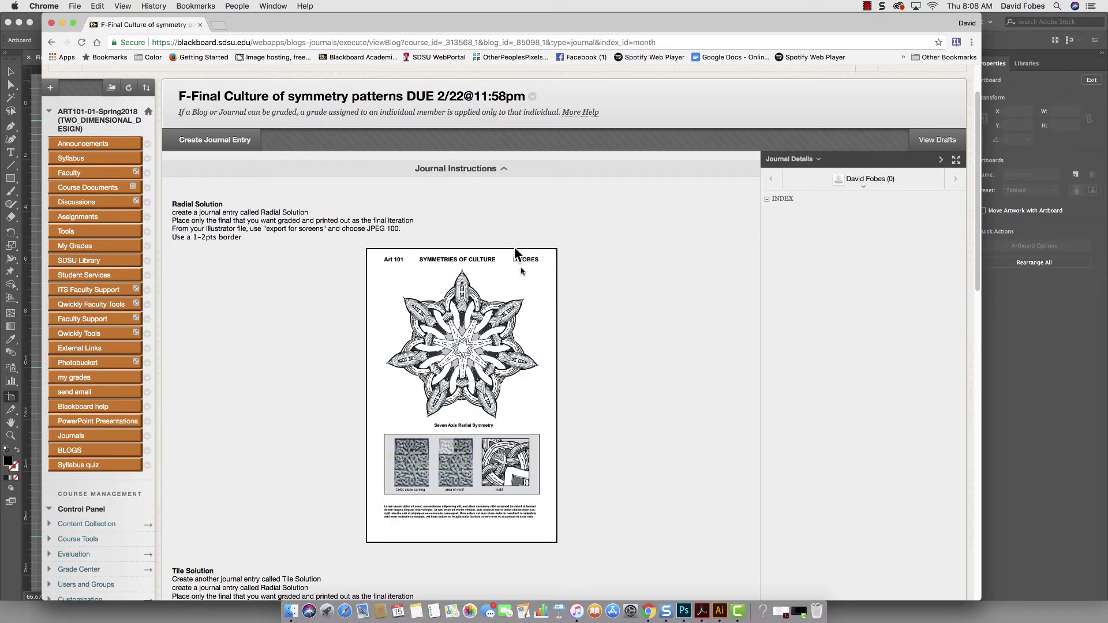
scroll(575, 410, down, 5)
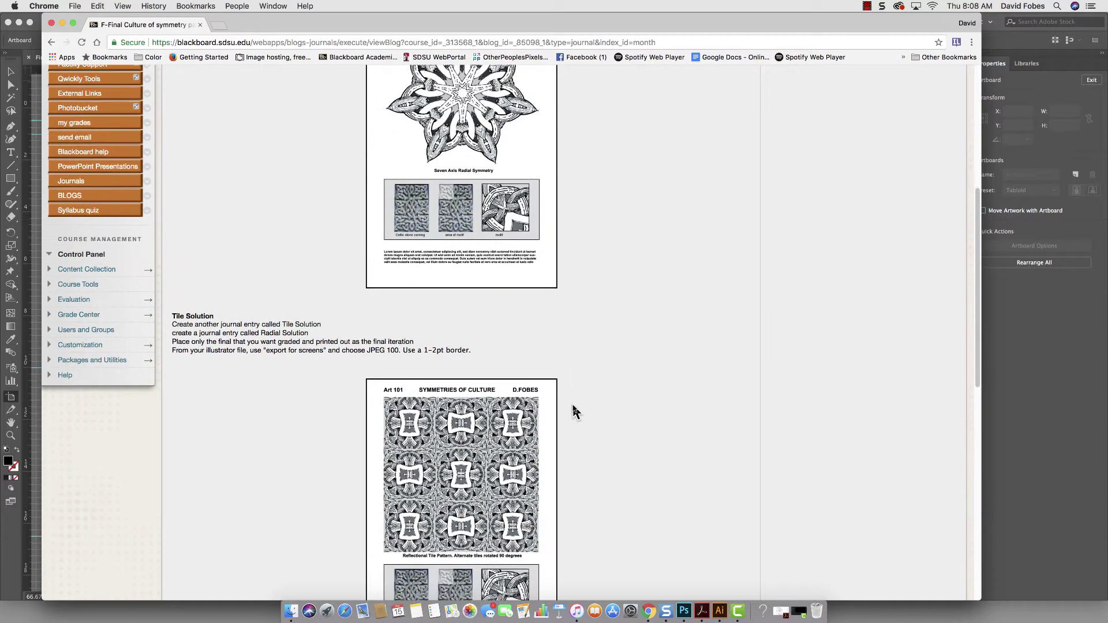
scroll(576, 411, up, 2)
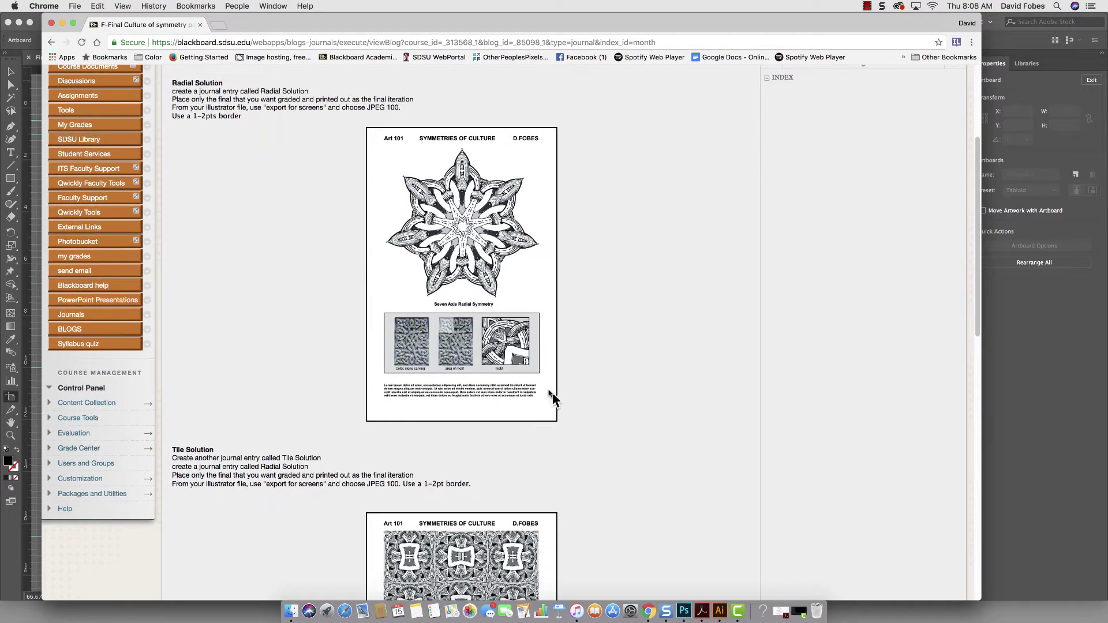
scroll(538, 352, down, 9)
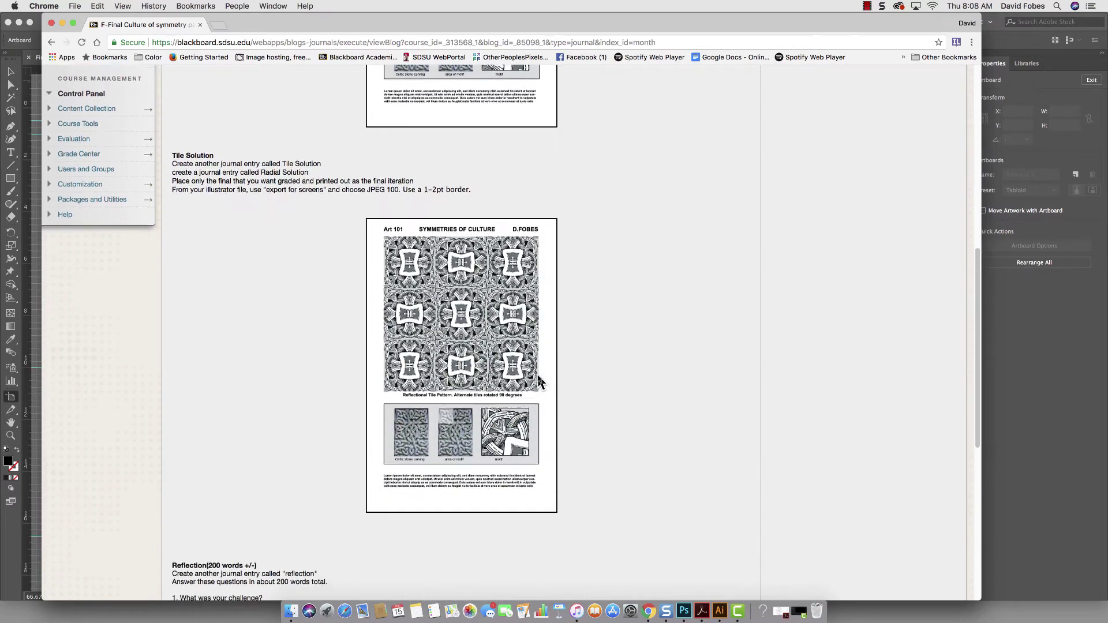
scroll(539, 381, down, 2)
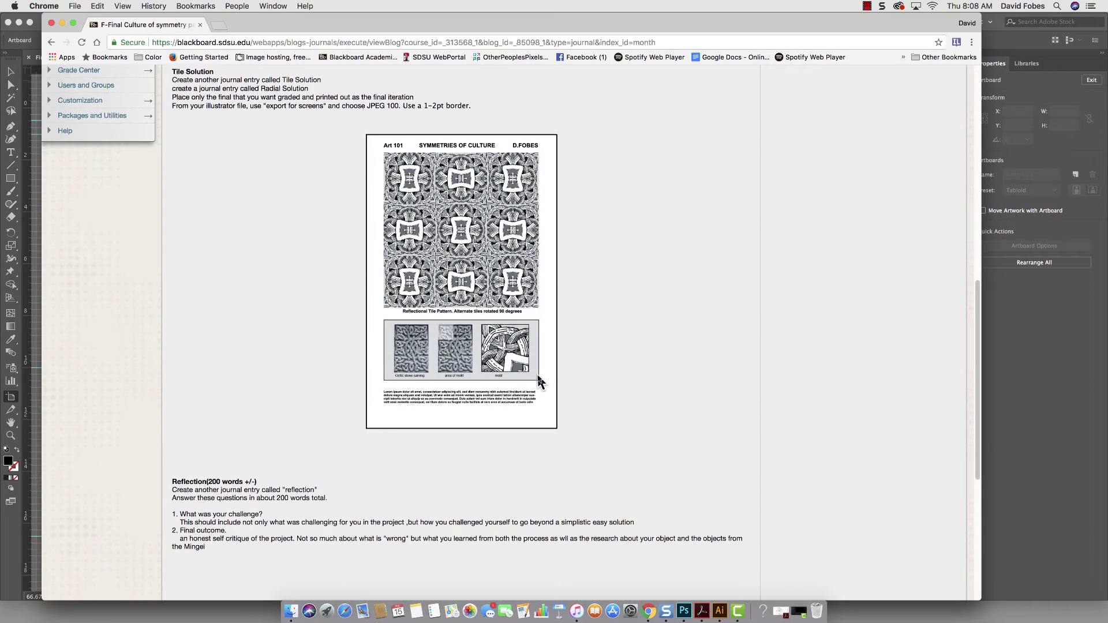
scroll(538, 381, up, 6)
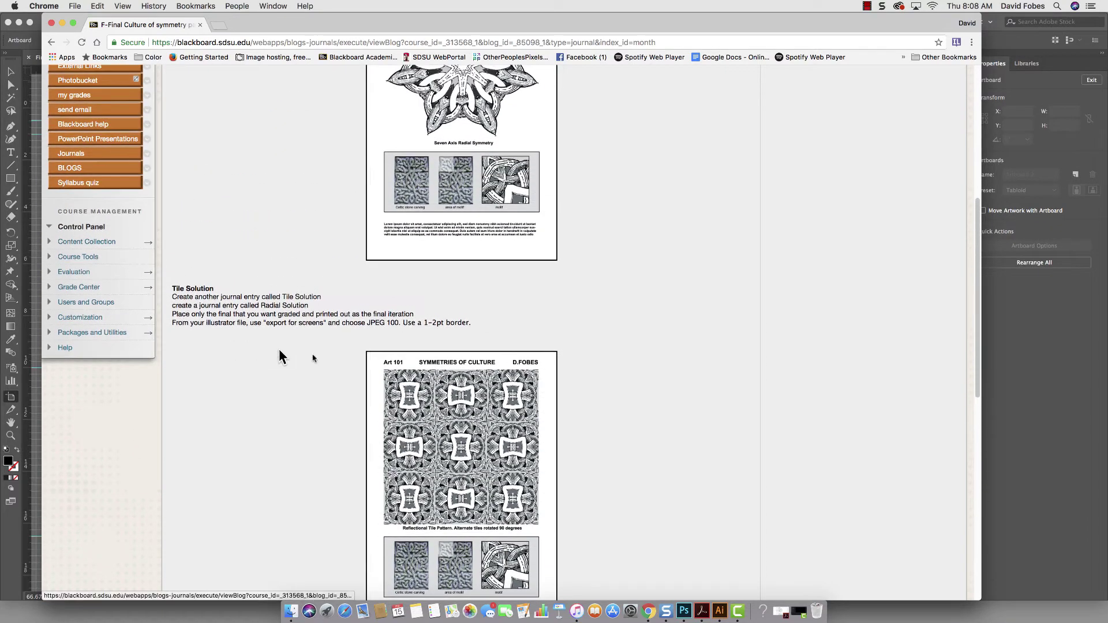
scroll(339, 363, down, 5)
scroll(338, 363, down, 5)
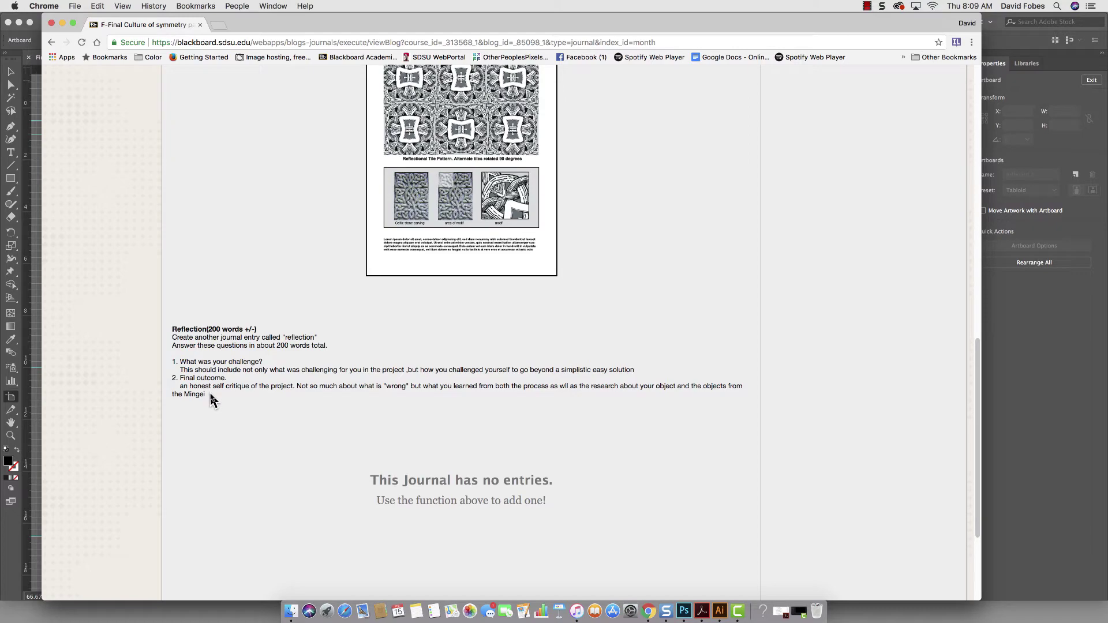
scroll(219, 392, up, 10)
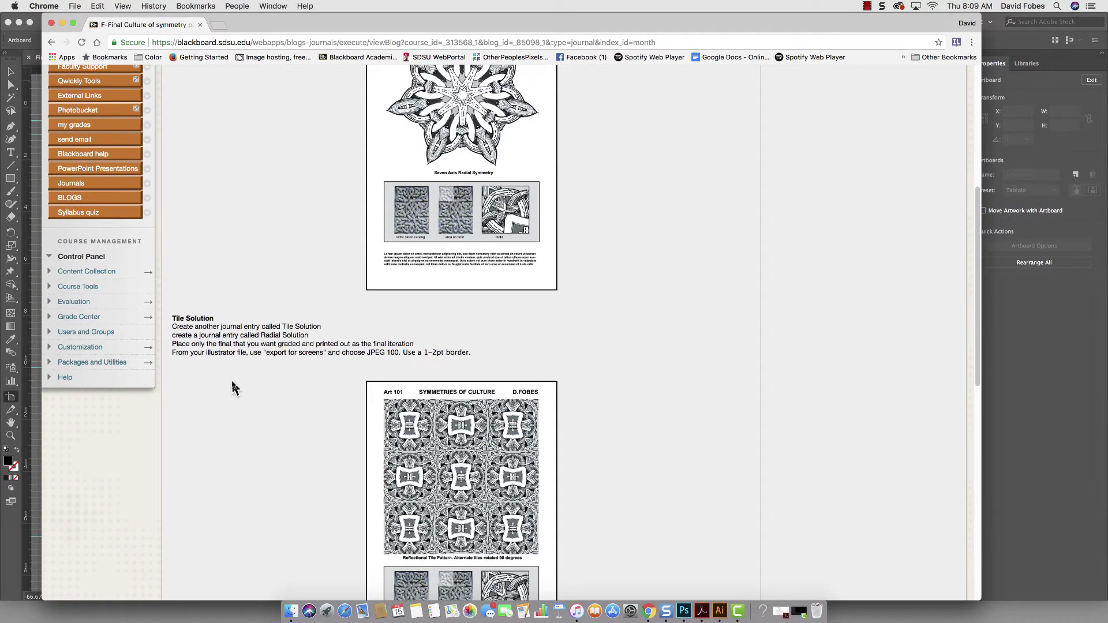
scroll(233, 387, up, 3)
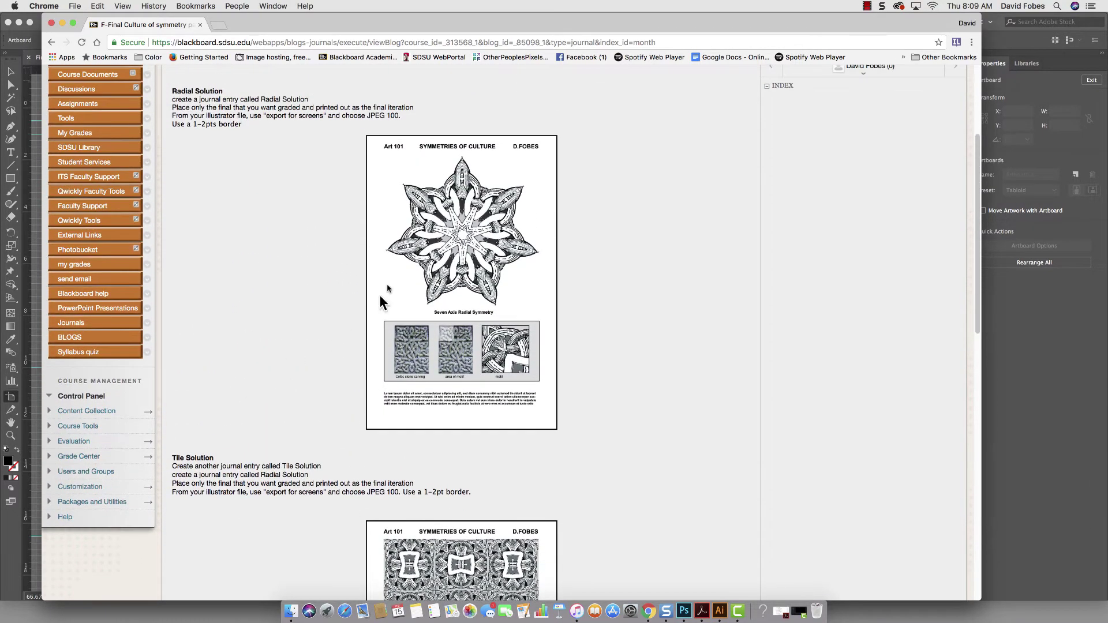
scroll(228, 308, up, 3)
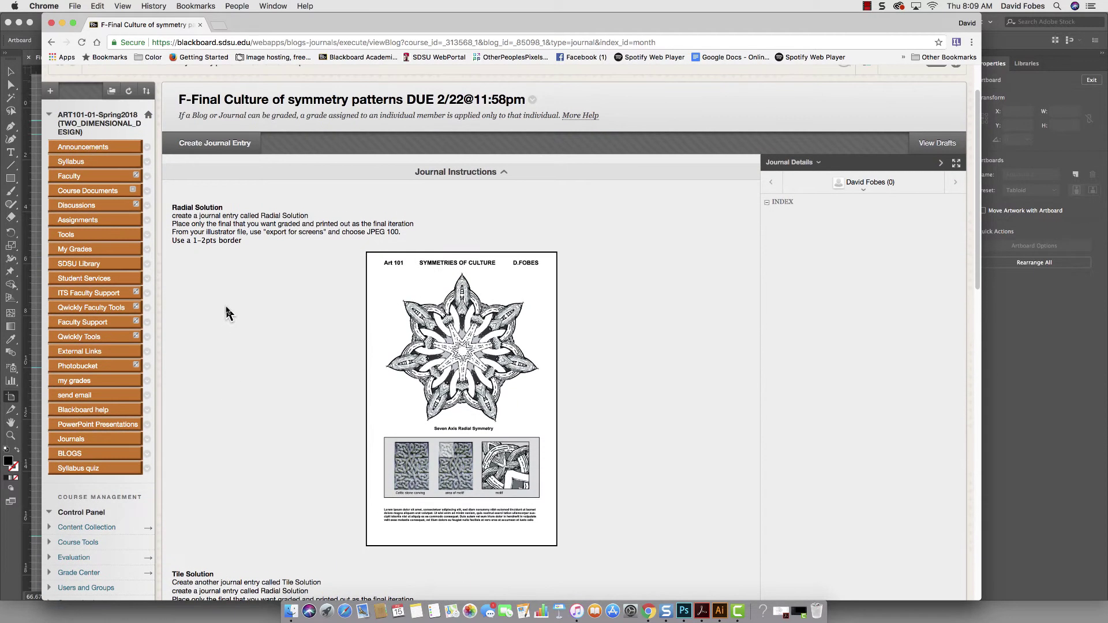
Step: Create a journal entry titled "final symmetry" and upload Artboard 2-100.jpg from the Desktop as an image for its message
click(230, 144)
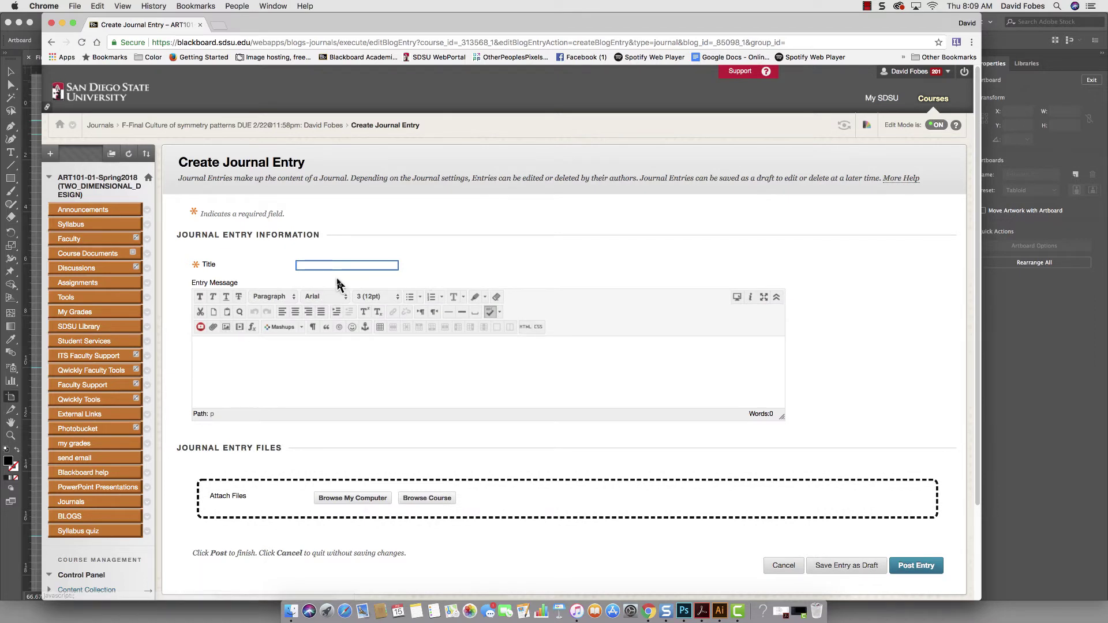
text(final symmetry)
click(226, 328)
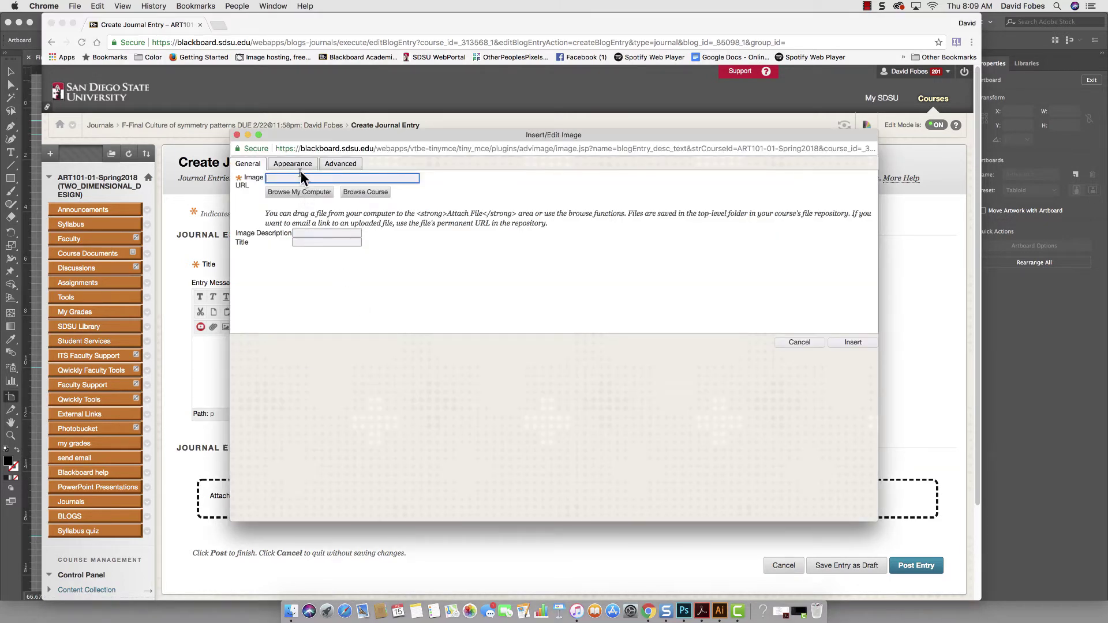
click(302, 195)
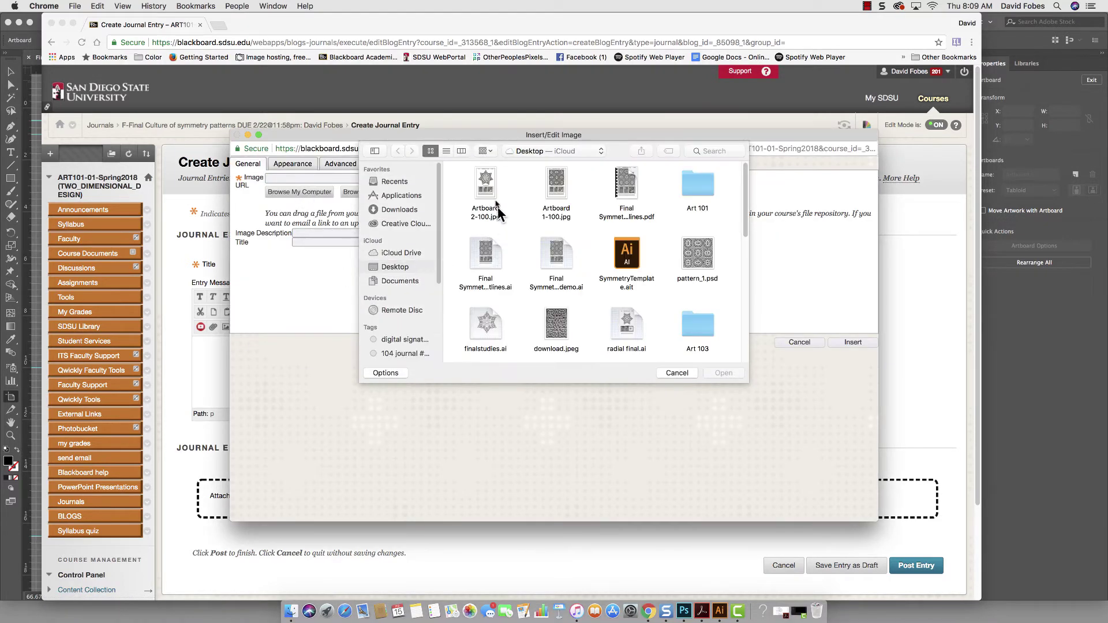
click(488, 193)
click(727, 373)
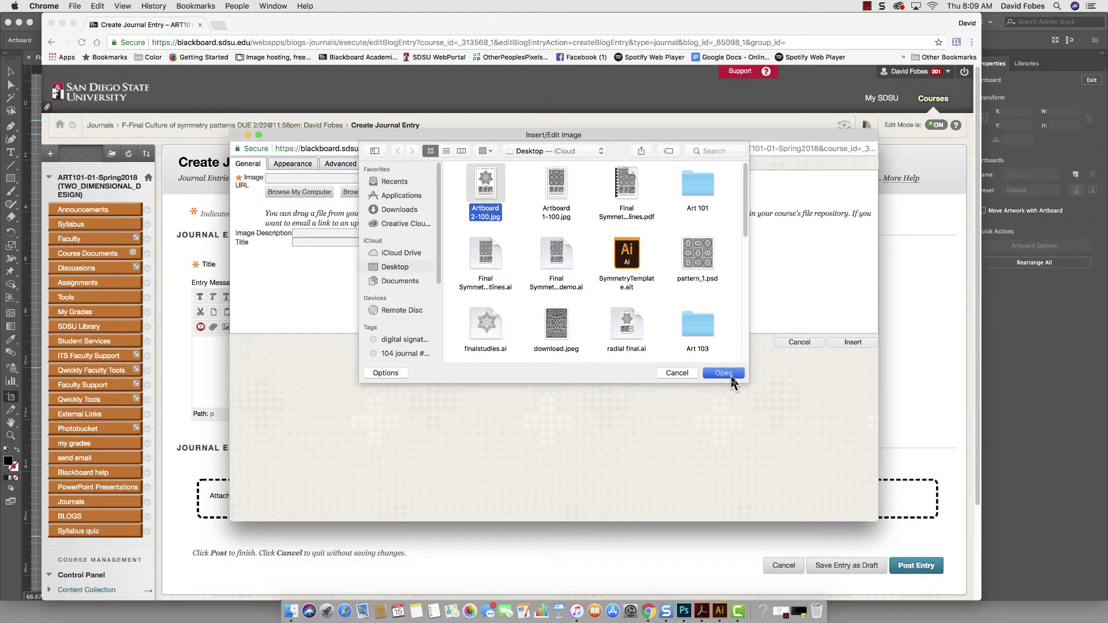
Step: Set the image width to 500 px with constrained proportions and the border to 2, and insert it without an image description
click(294, 165)
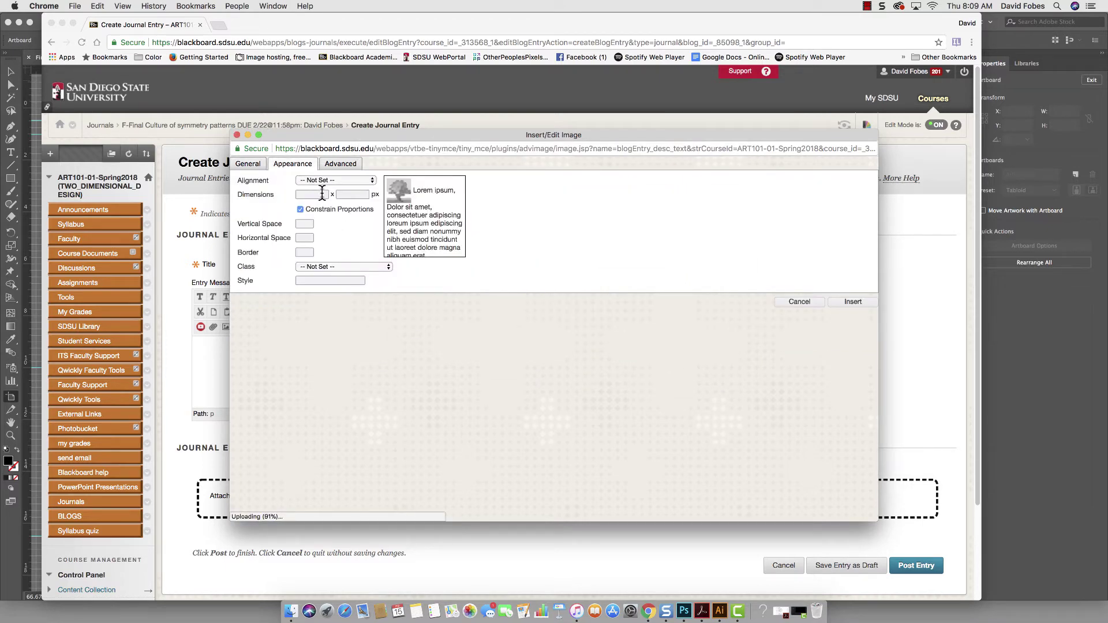
click(322, 192)
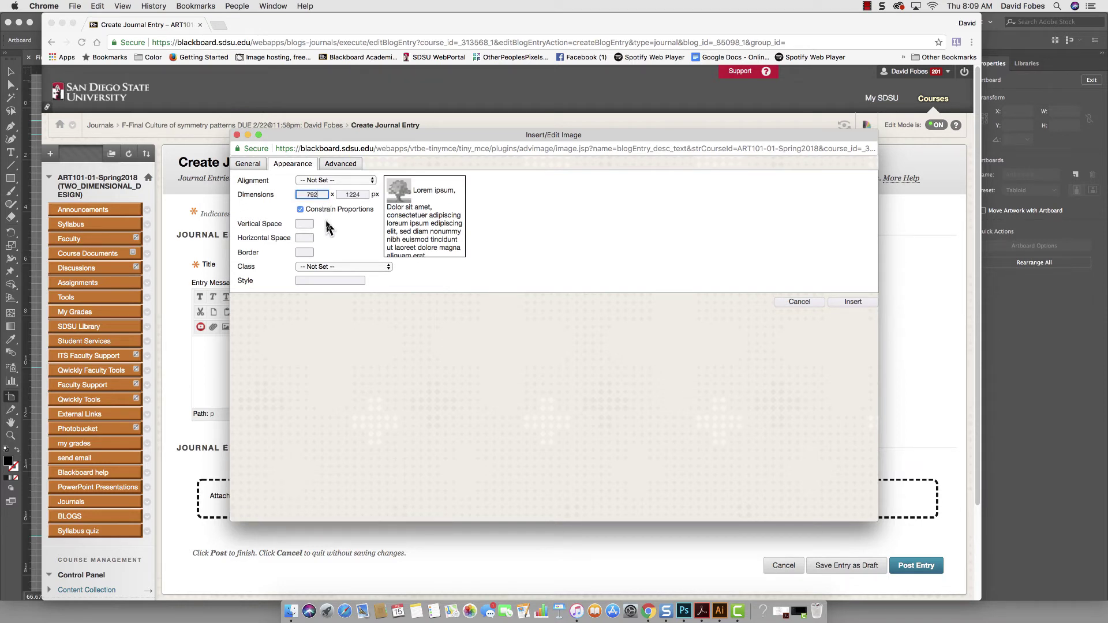
drag(323, 198, 285, 197)
text(500)
click(337, 245)
text(2)
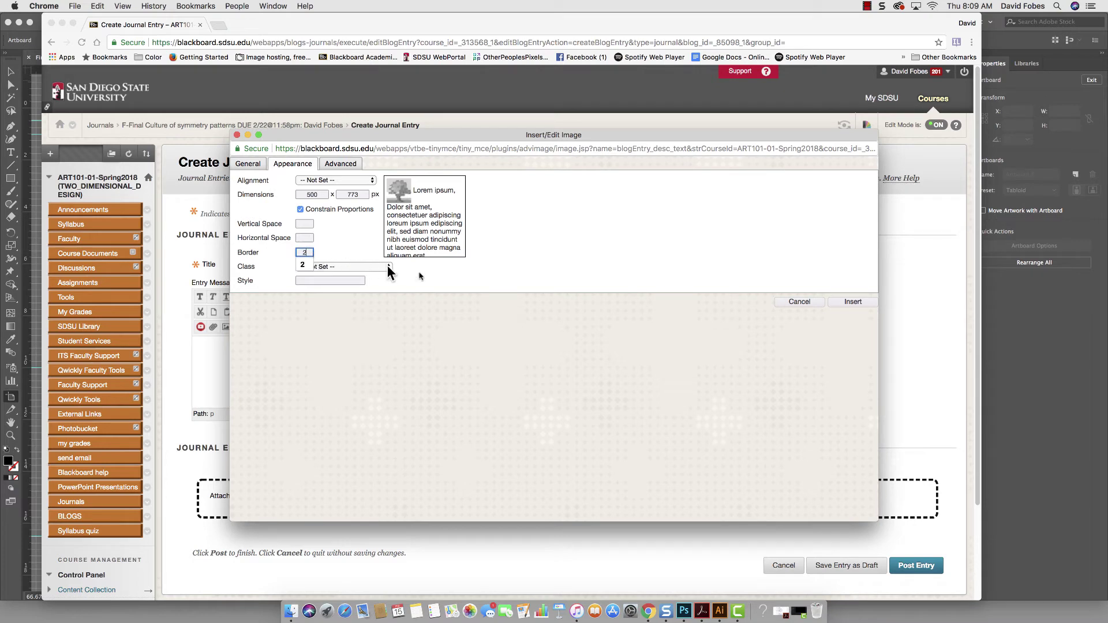
click(853, 302)
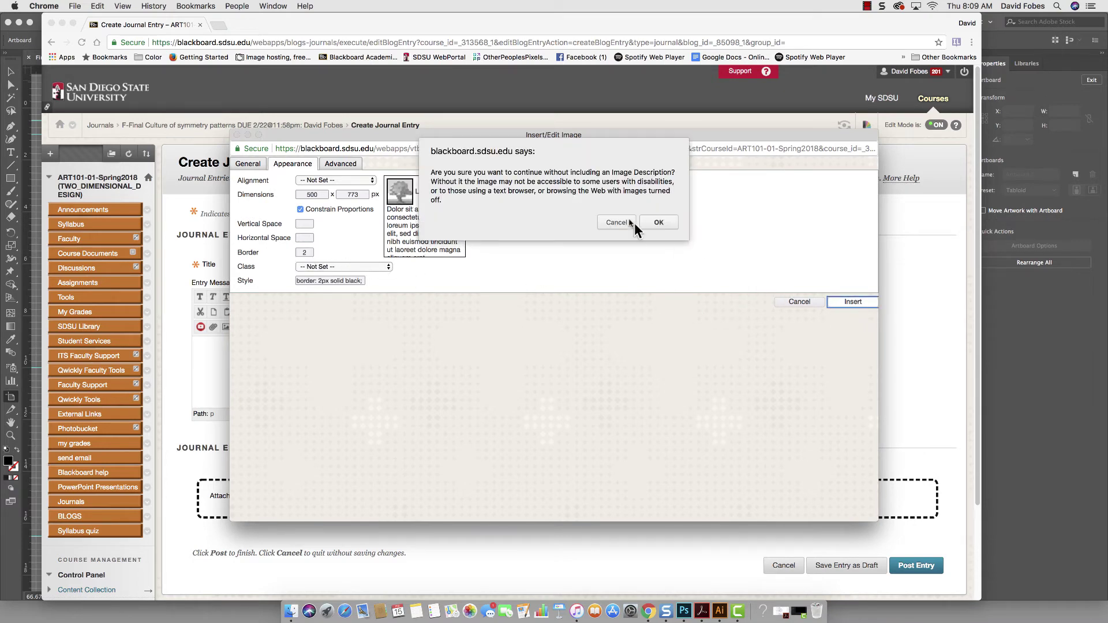
click(659, 221)
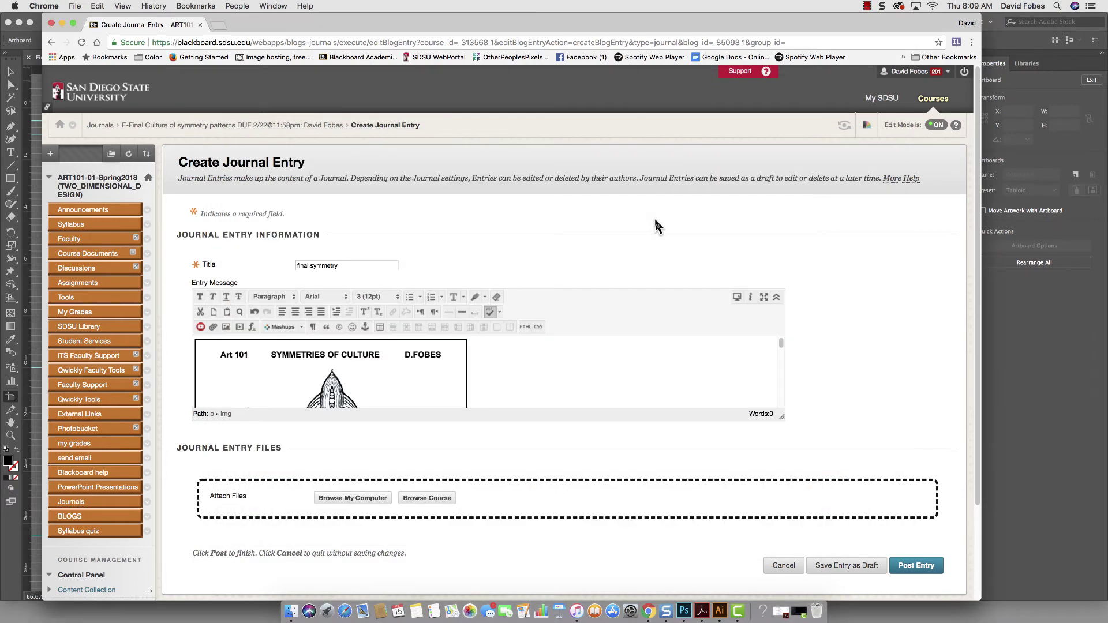
Step: Center the inserted artboard image in the entry message and place the text cursor after it
click(296, 311)
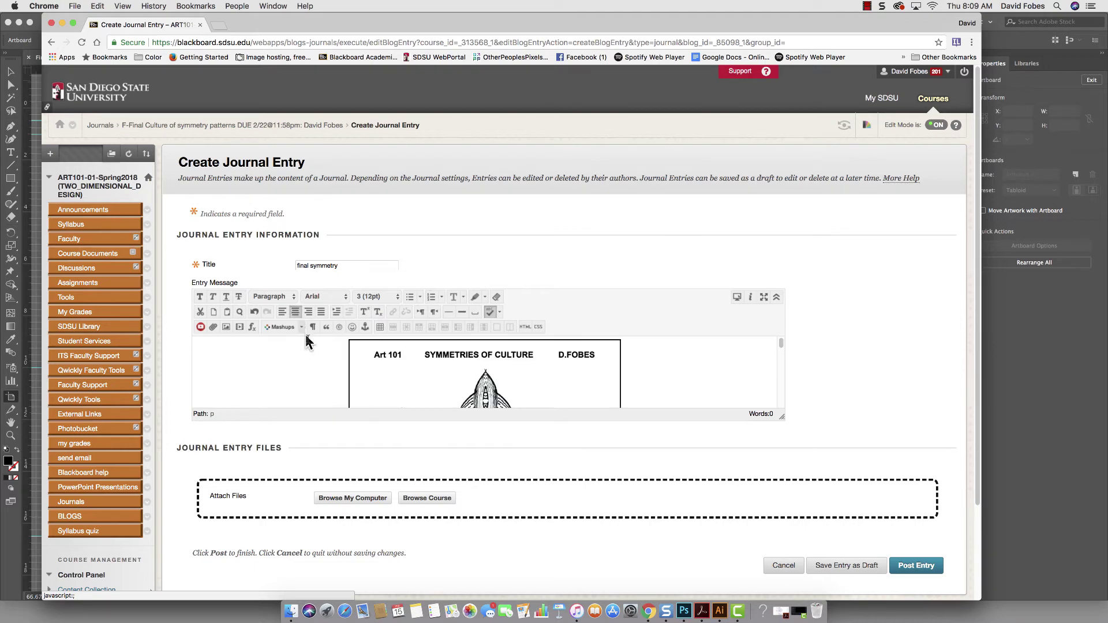
scroll(343, 368, down, 3)
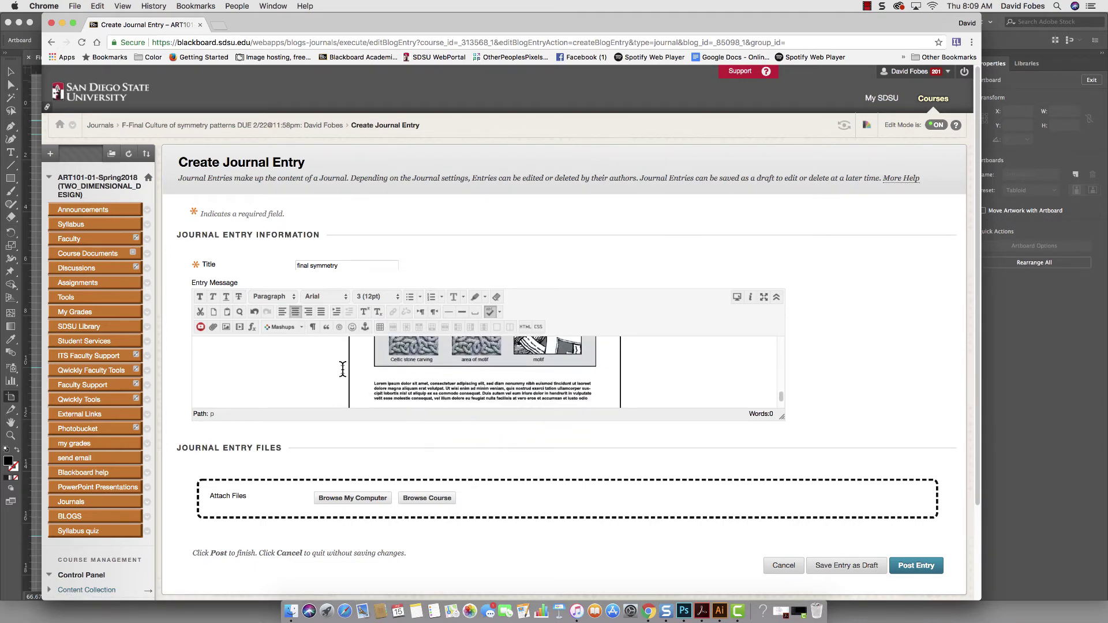
scroll(343, 369, down, 5)
click(626, 354)
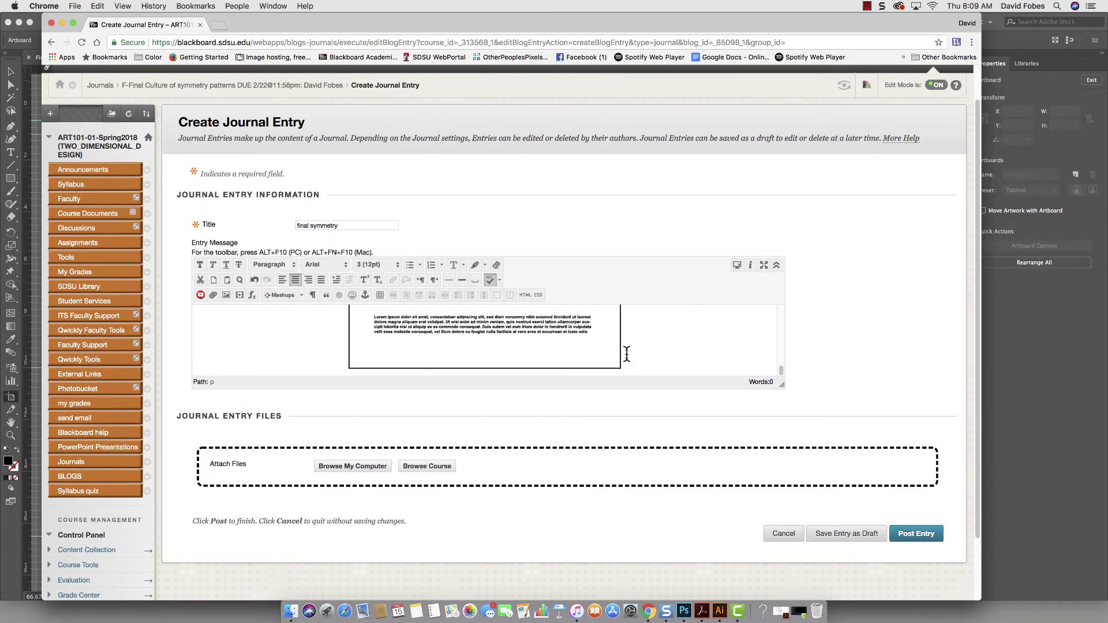
Step: Add the caption "Radial Sollution" on its own line below the inserted artboard image, with a blank line after it
key(Return)
text(Radial Sol)
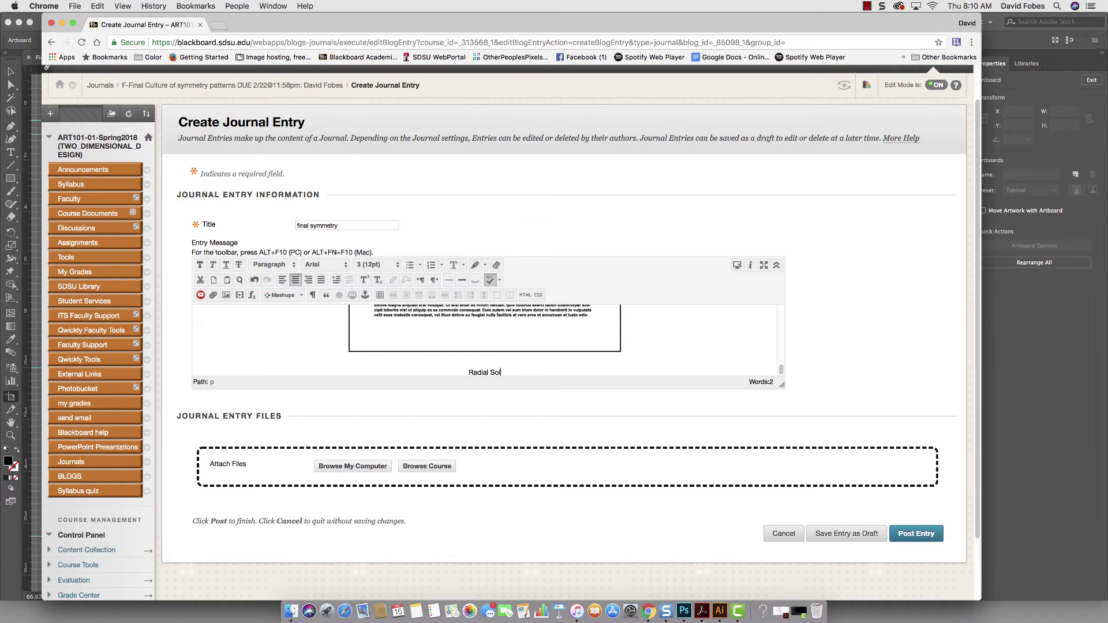
text(lution)
scroll(637, 353, down, 2)
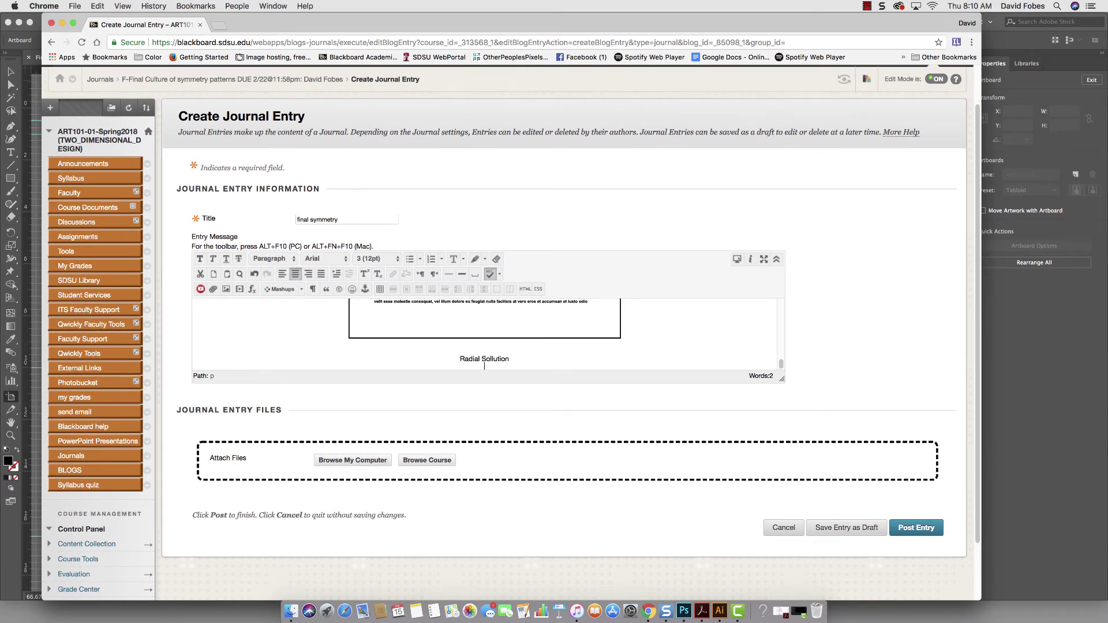
scroll(484, 366, down, 3)
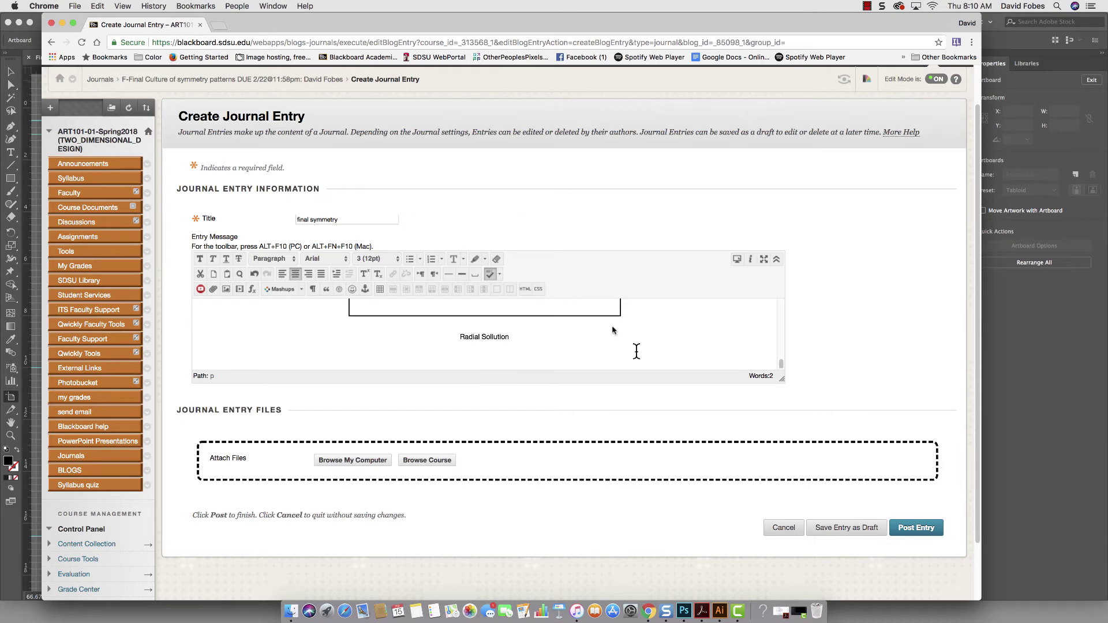
Step: Upload Artboard 1-100.jpg from the Desktop as a second image below the caption
click(226, 289)
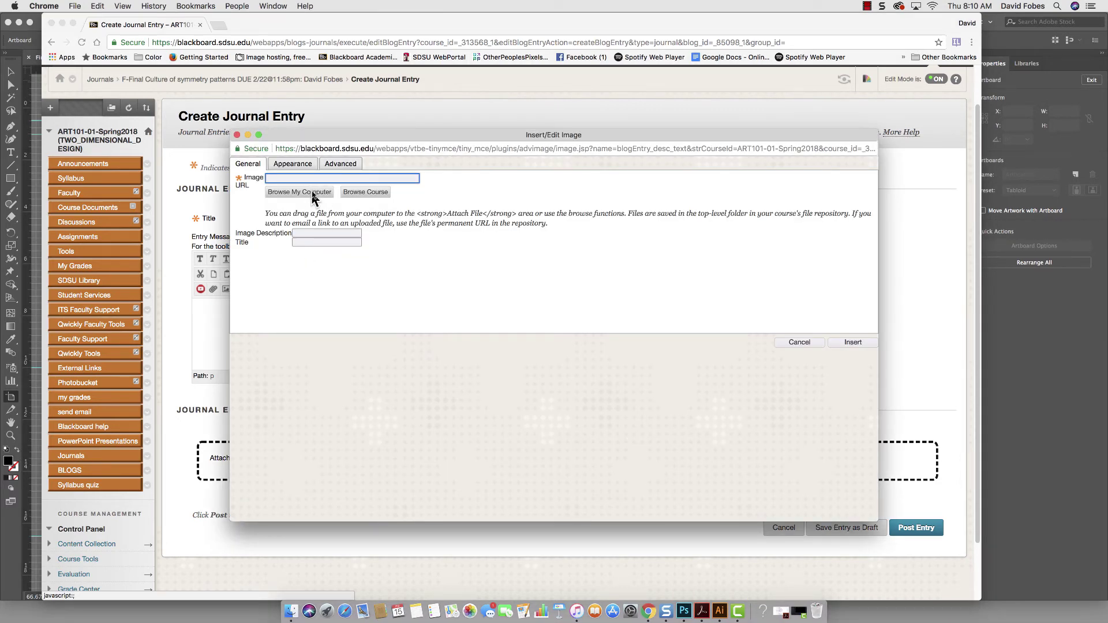
click(311, 192)
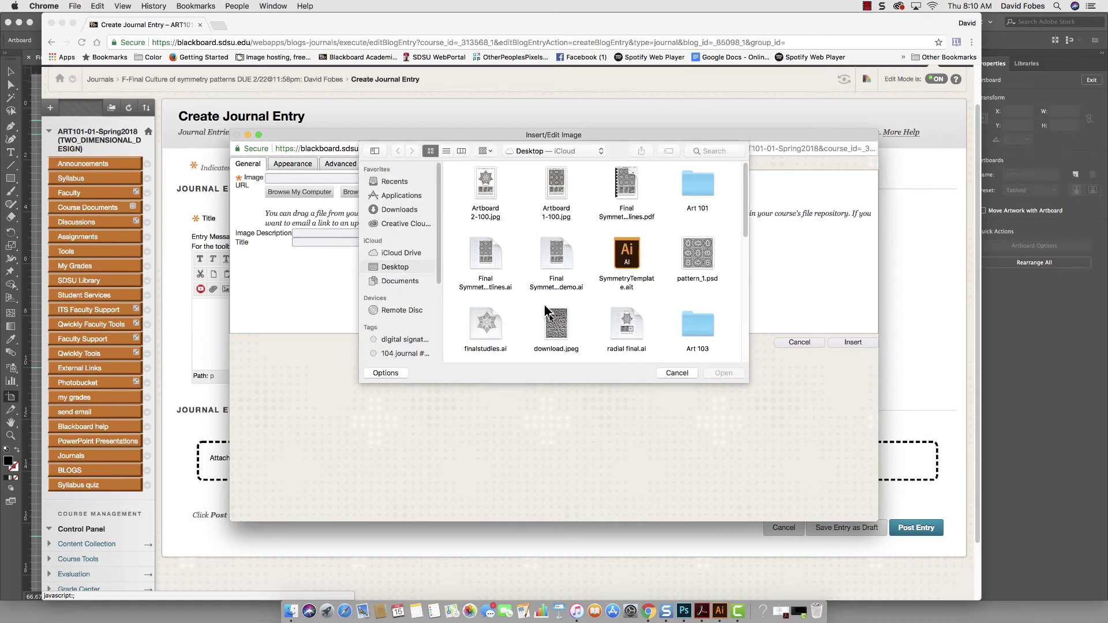
click(563, 181)
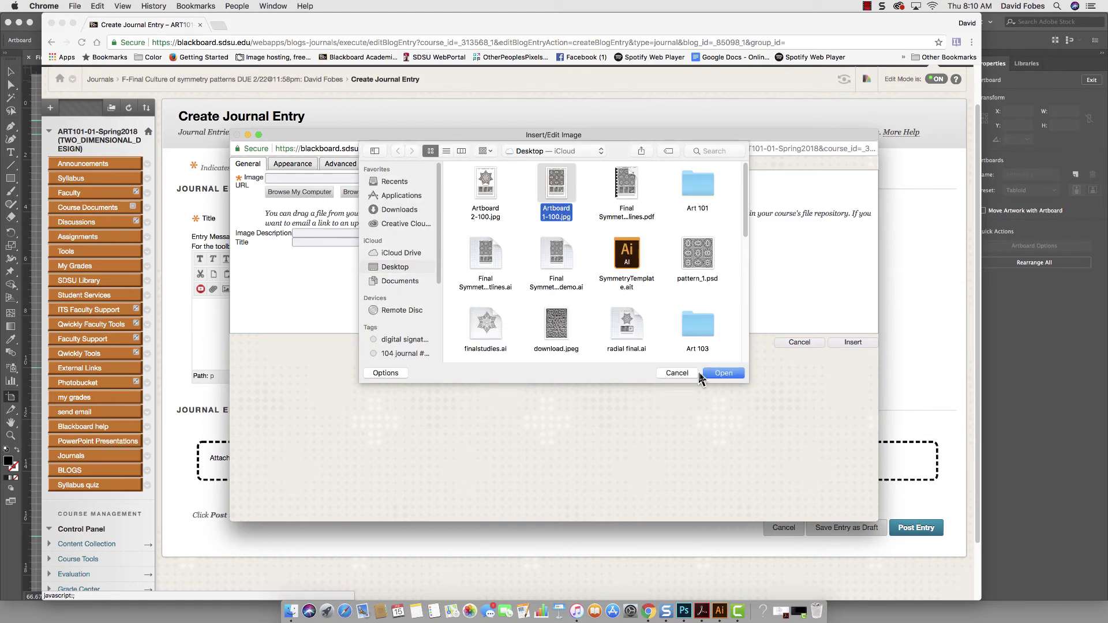
click(721, 374)
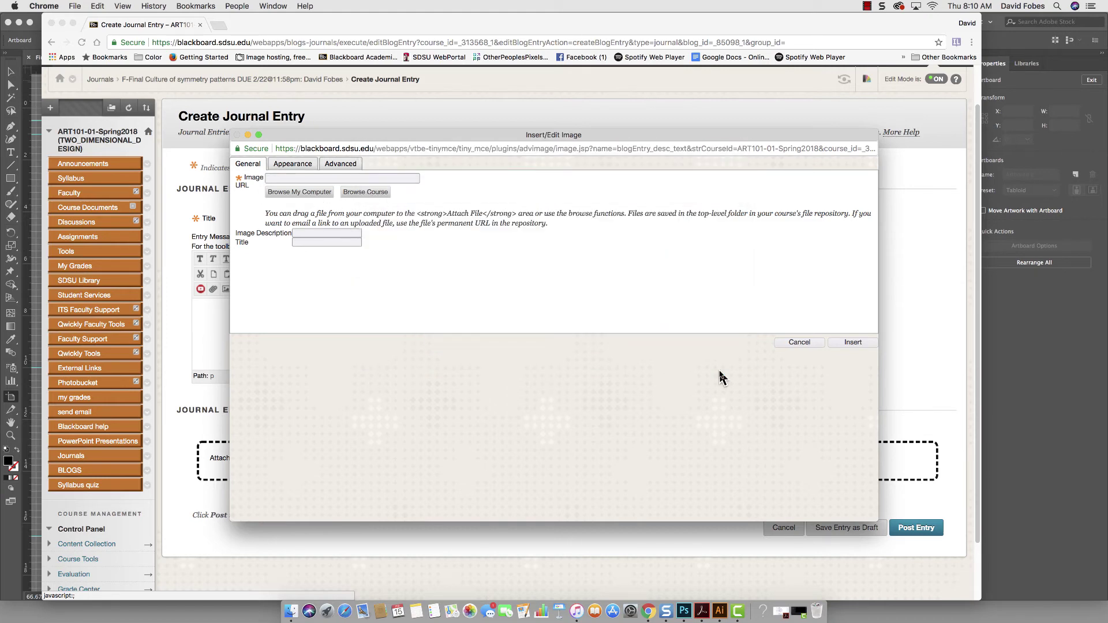
Step: Set the second image's width to 500 px with constrained proportions and its border to 2, and insert it without an image description
click(294, 165)
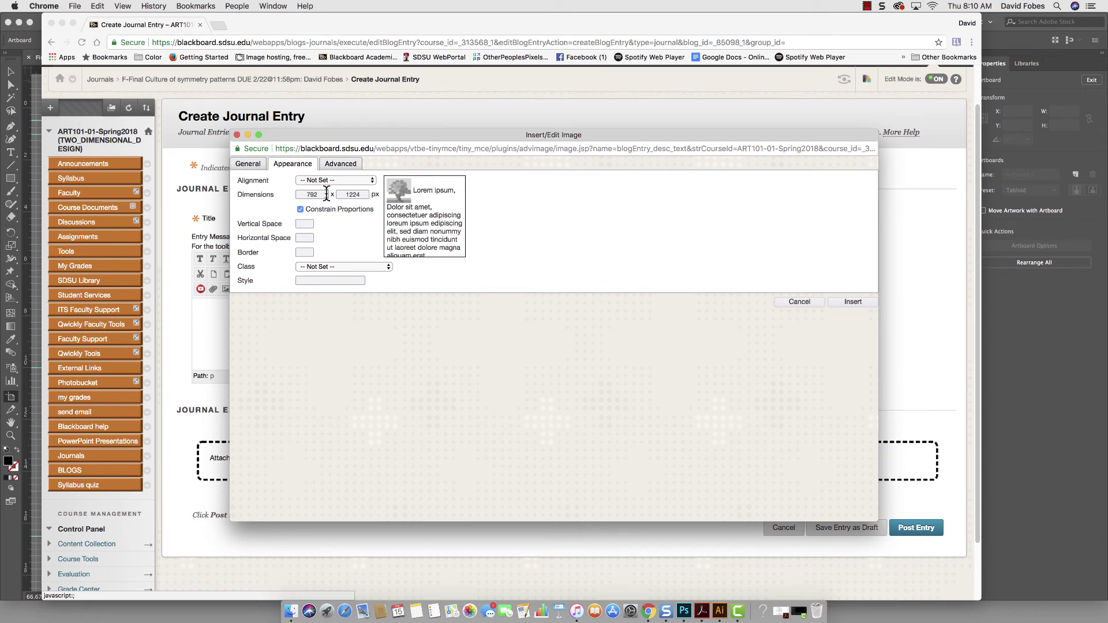
drag(325, 195, 287, 196)
text(500)
click(316, 228)
text(2)
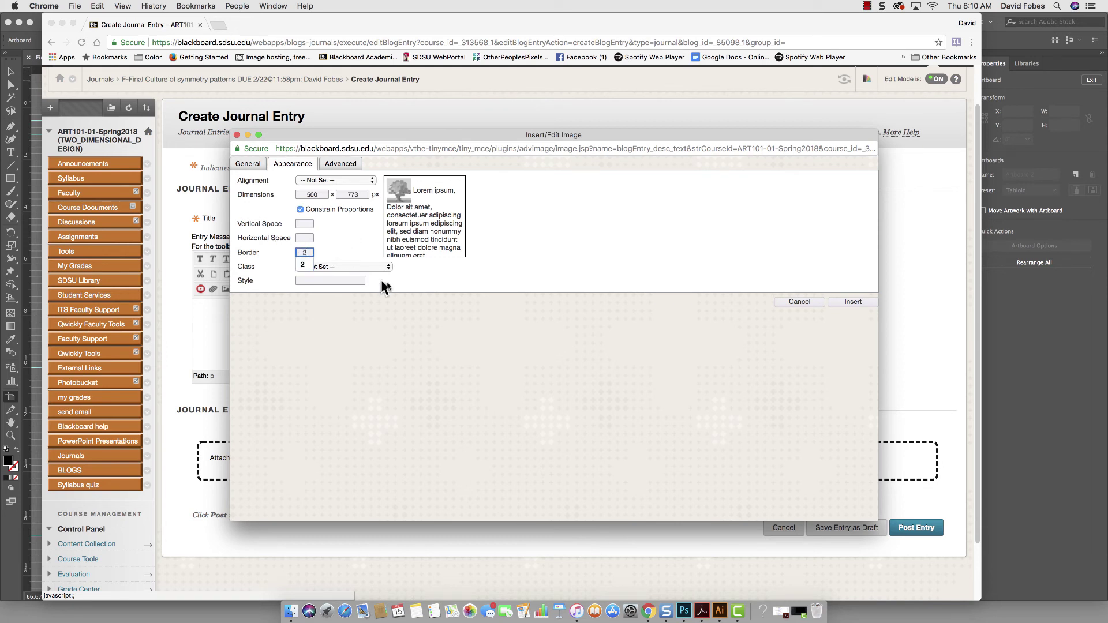
click(847, 304)
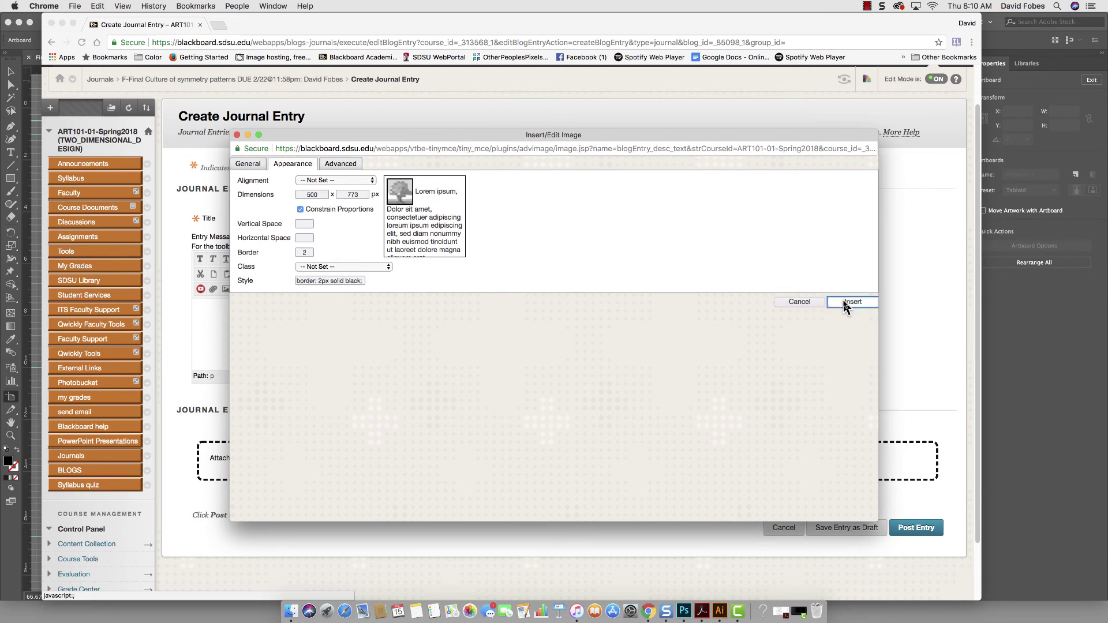
click(653, 224)
Step: Set the empty line below the second image to left alignment for the reflection text, and post the journal entry
scroll(635, 268, down, 9)
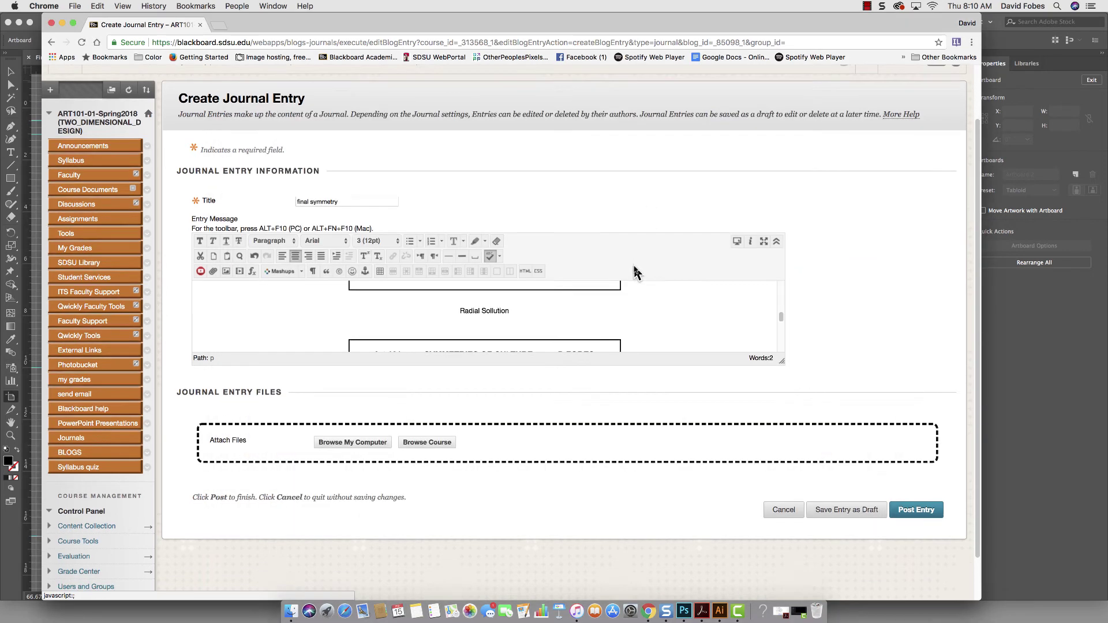
scroll(634, 265, down, 3)
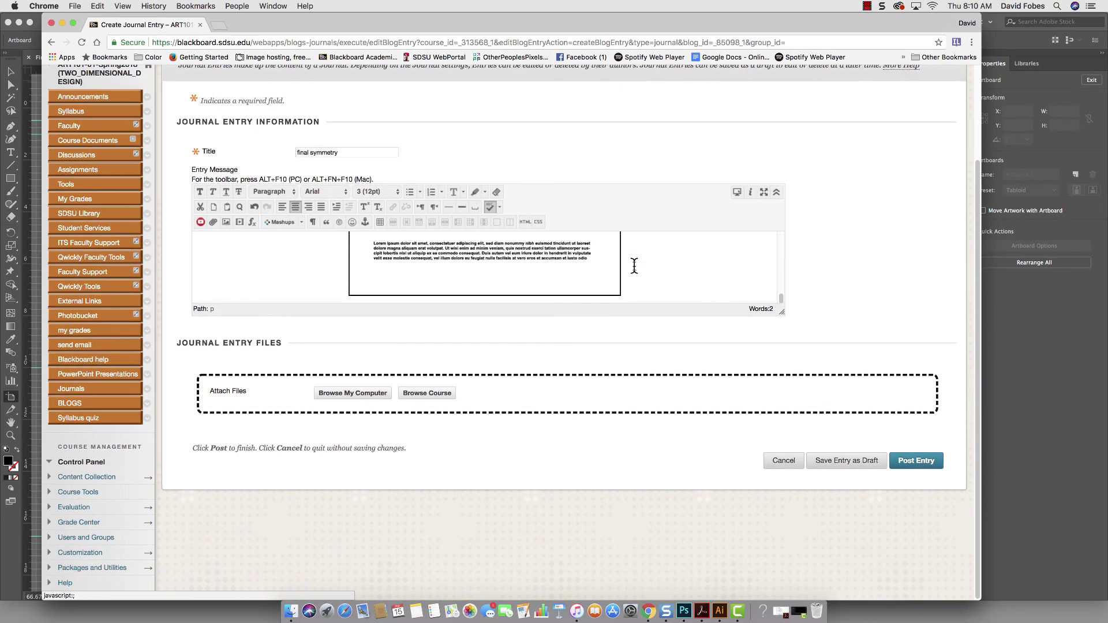
scroll(633, 288, down, 3)
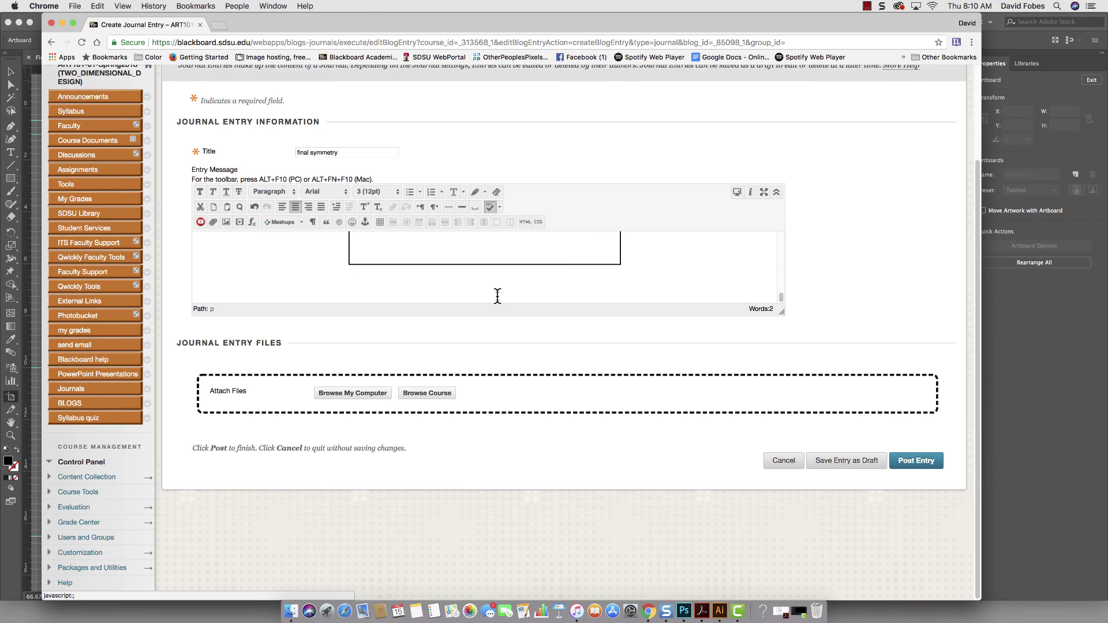
scroll(497, 296, down, 2)
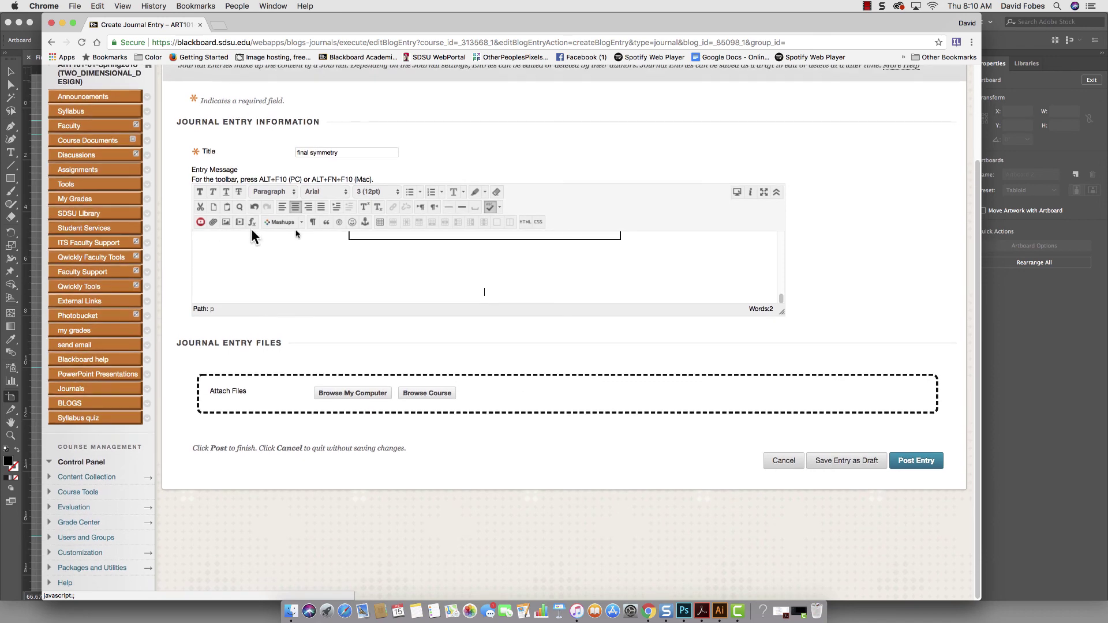
click(283, 206)
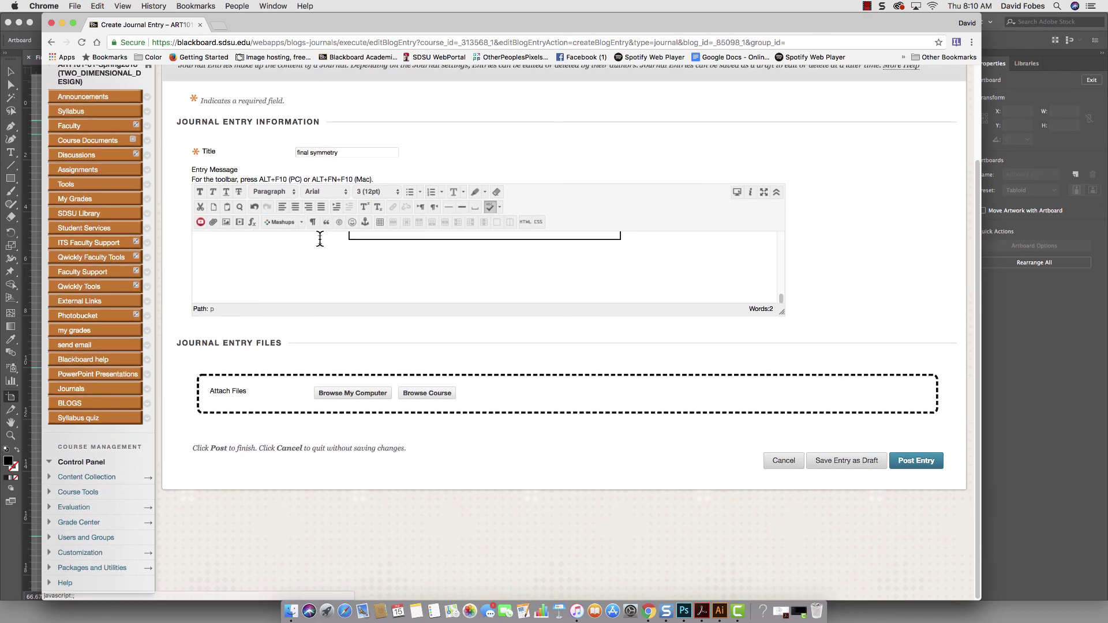
scroll(298, 223, up, 1)
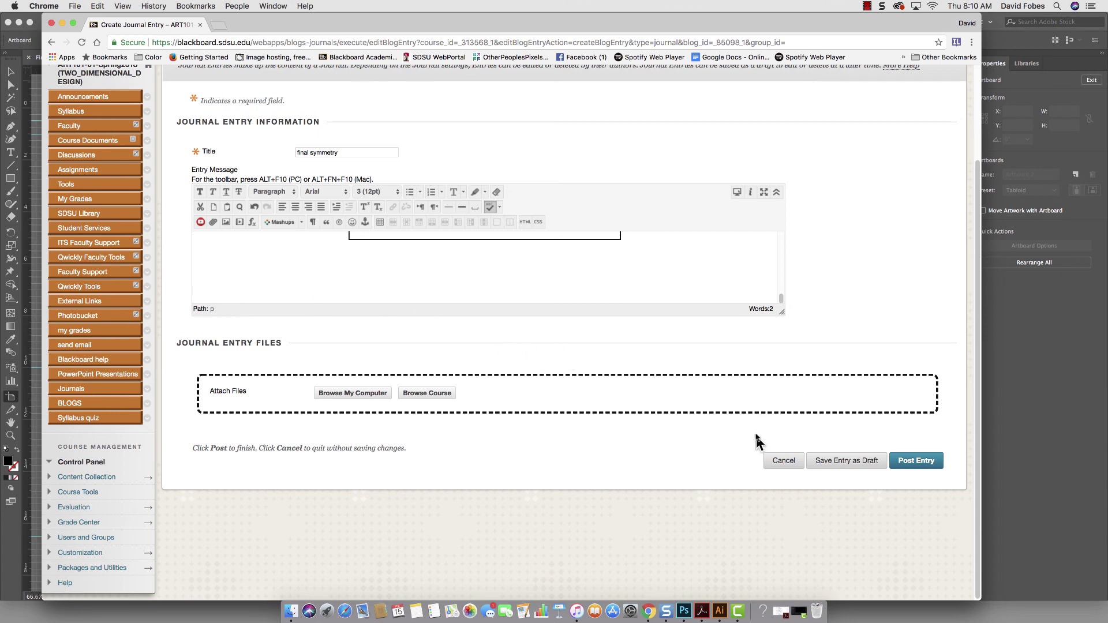
click(917, 461)
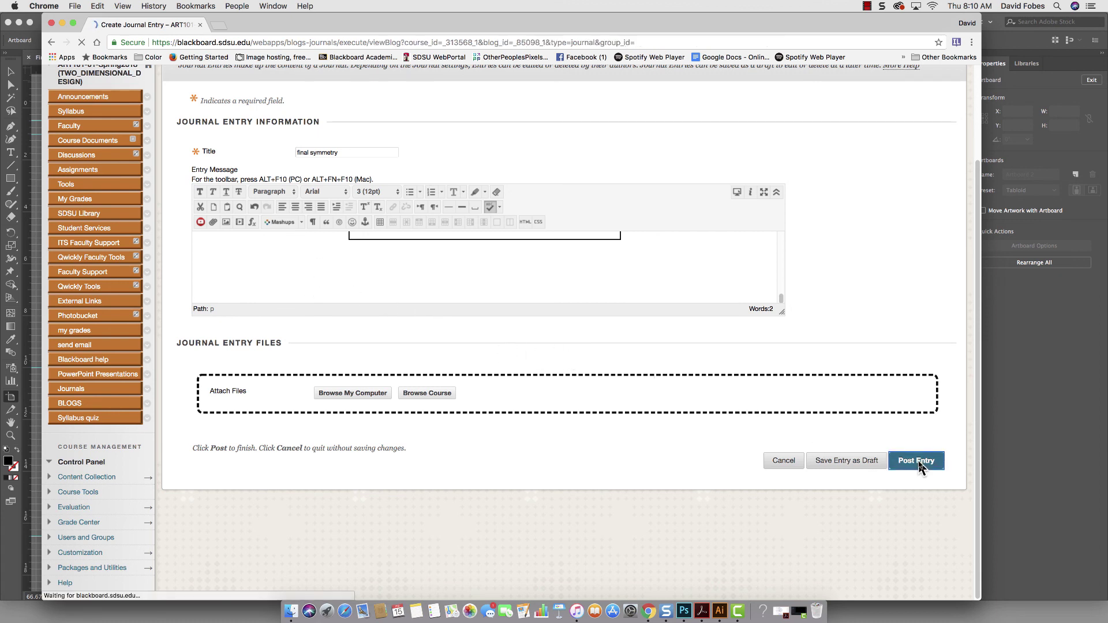